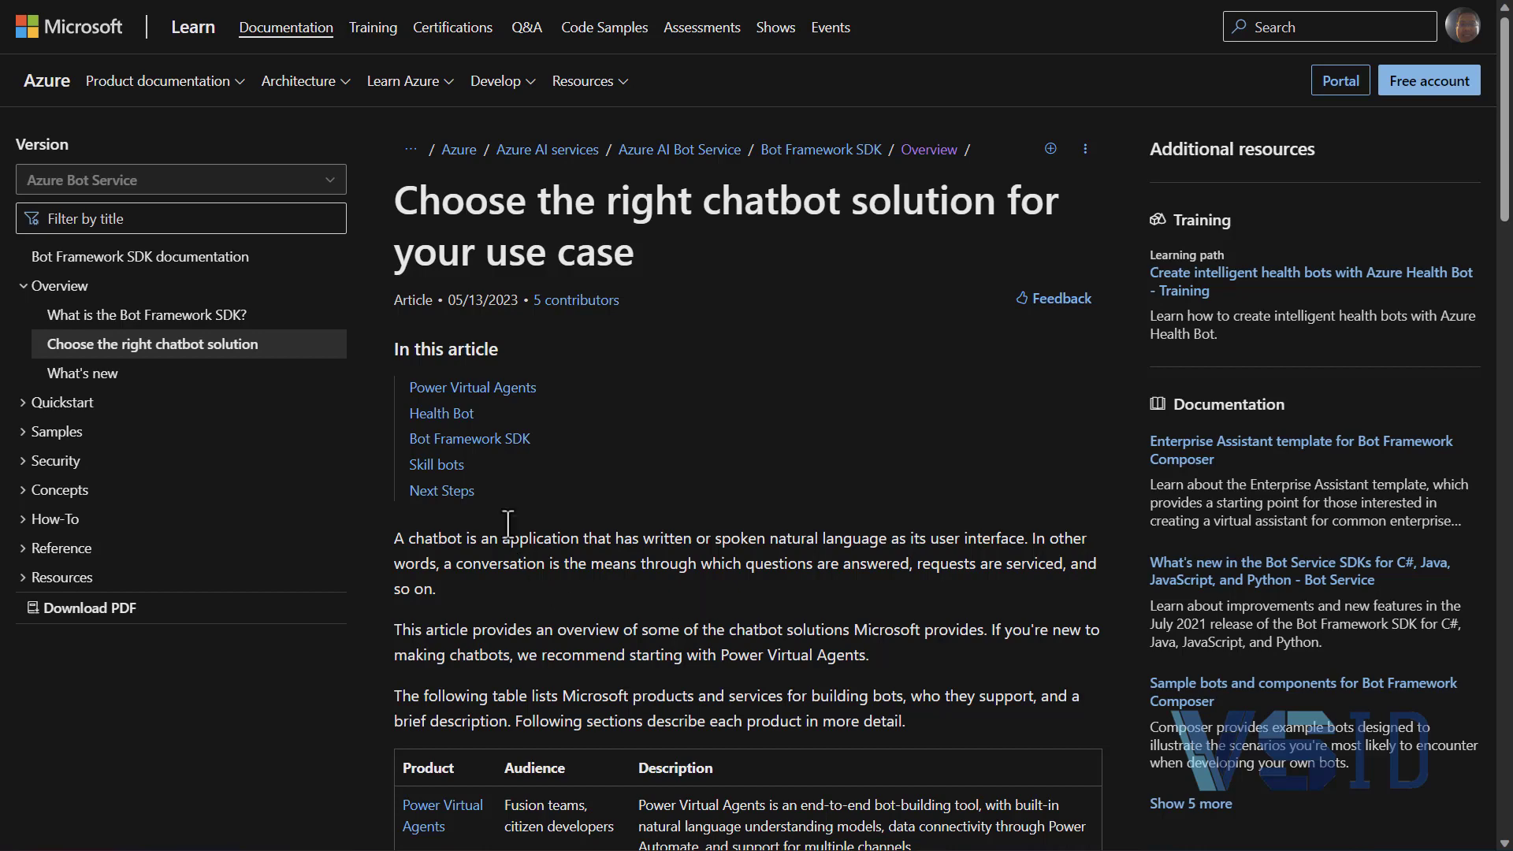
pyautogui.click(441, 440)
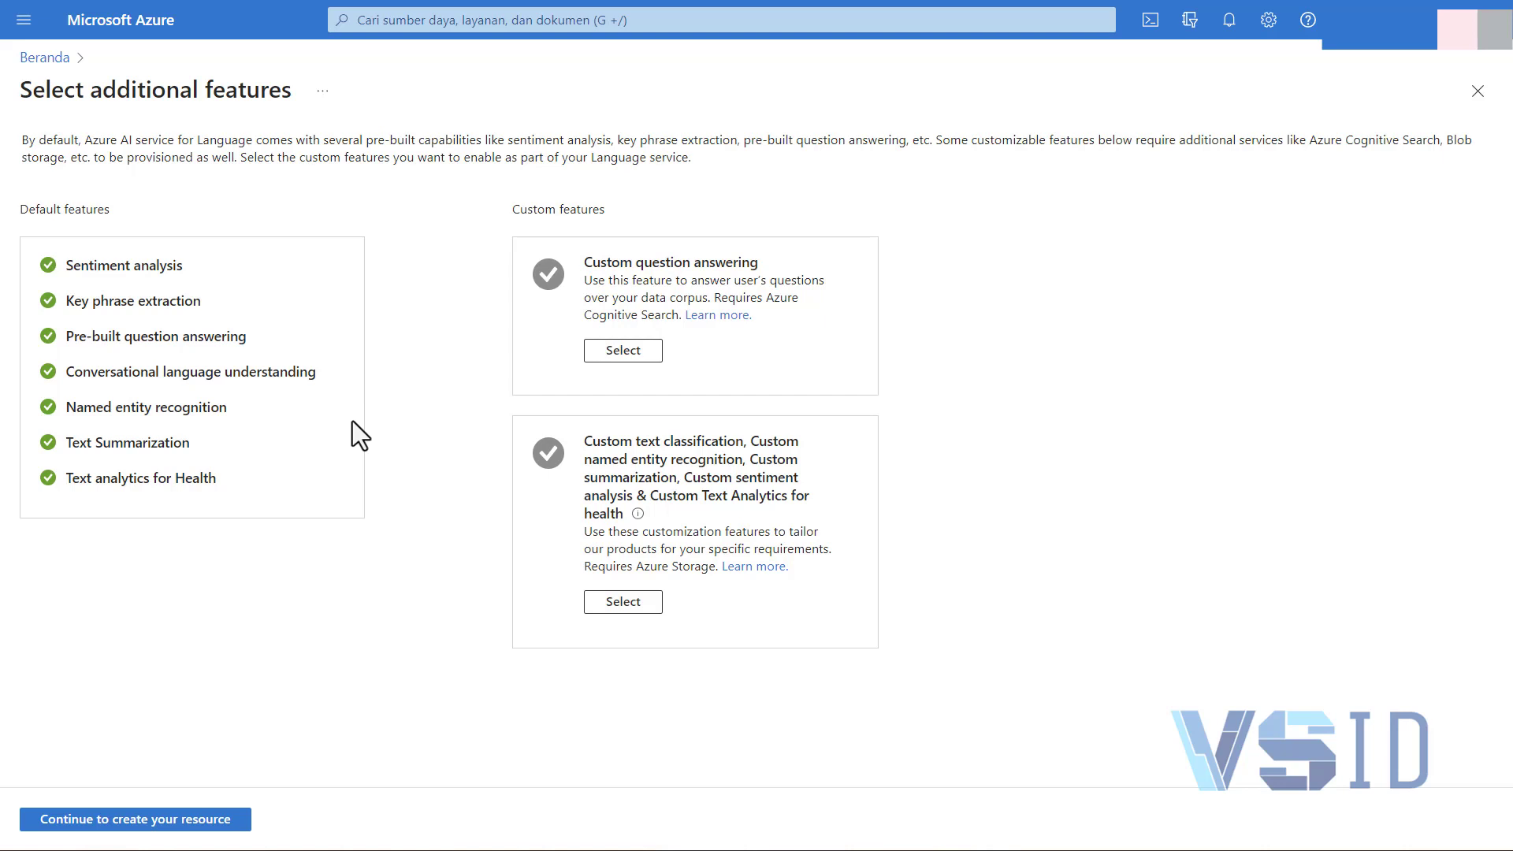
# Enable the Custom question answering feature for the Language resource and continue to its creation form
pyautogui.click(622, 352)
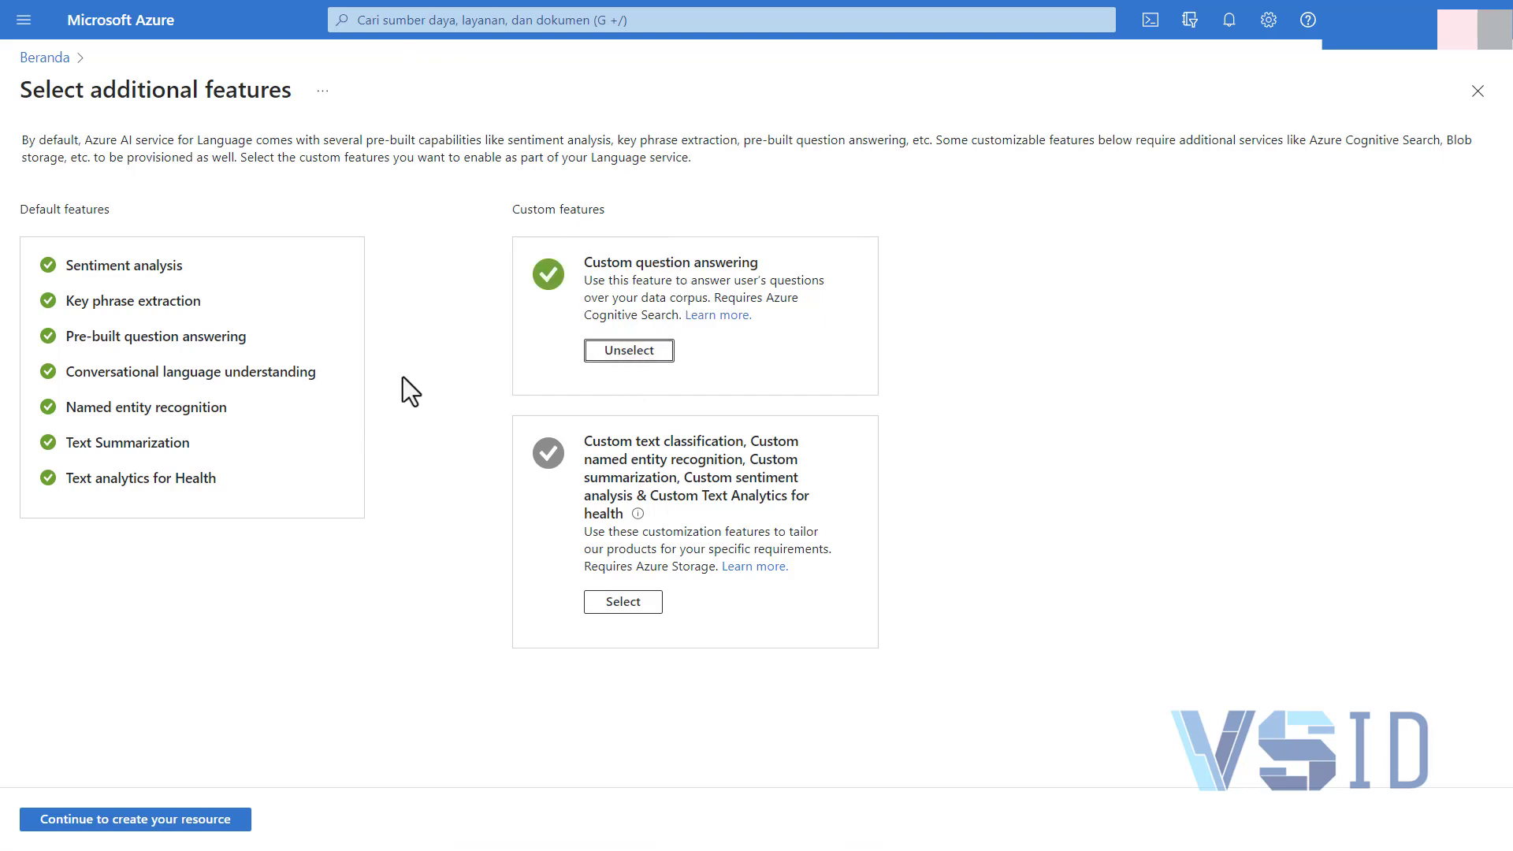
pyautogui.click(189, 821)
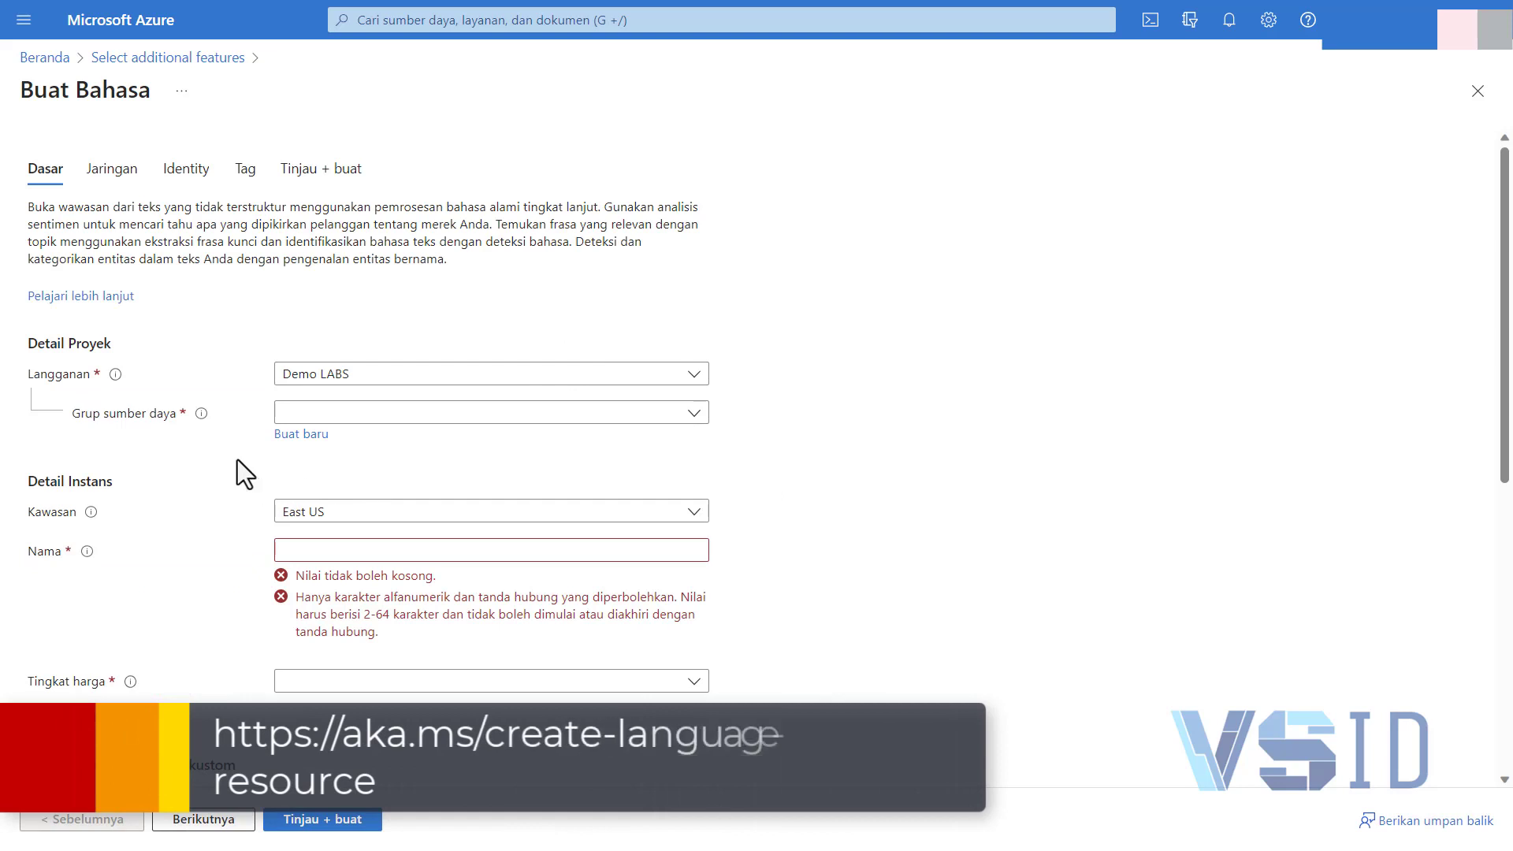
pyautogui.scroll(-3, 238, 569)
pyautogui.scroll(3, 238, 569)
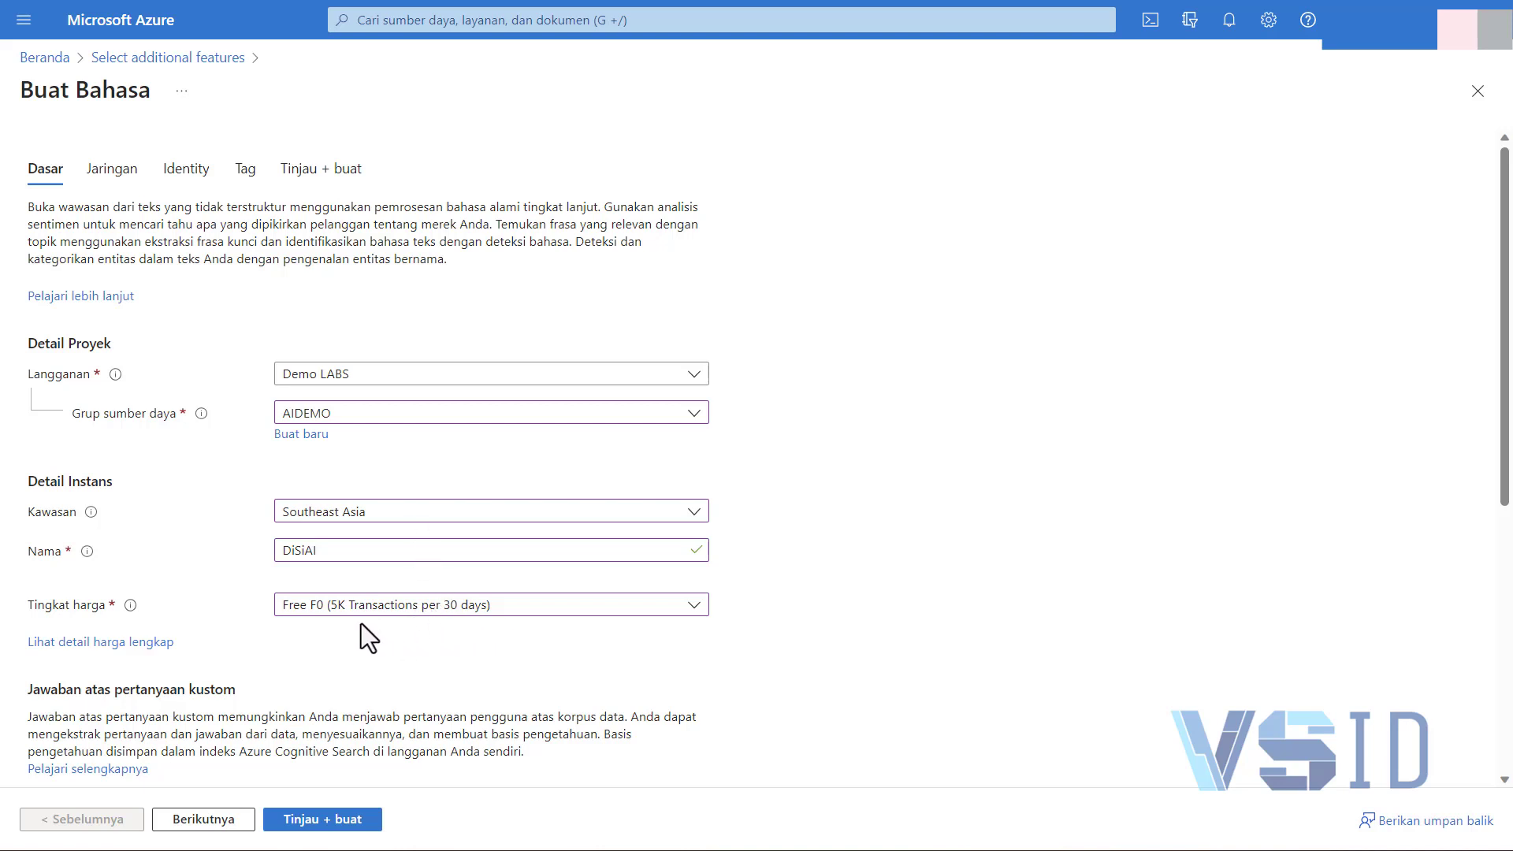
# Set the Azure search region to Southeast Asia and its pricing tier to Free F (3 Indexes) for custom question answering
pyautogui.scroll(-1, 394, 681)
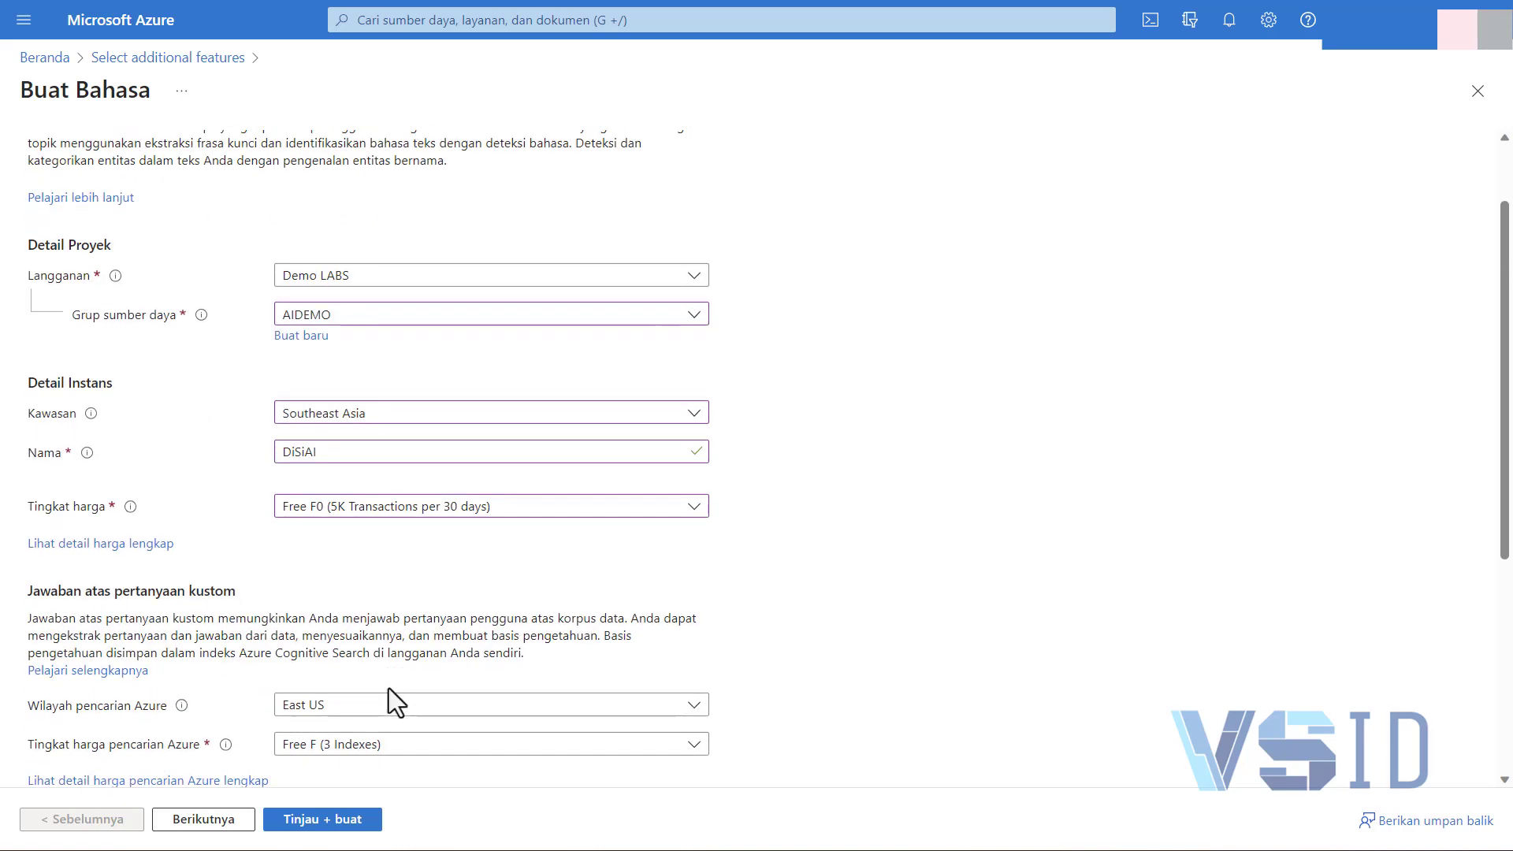
pyautogui.scroll(-2, 392, 693)
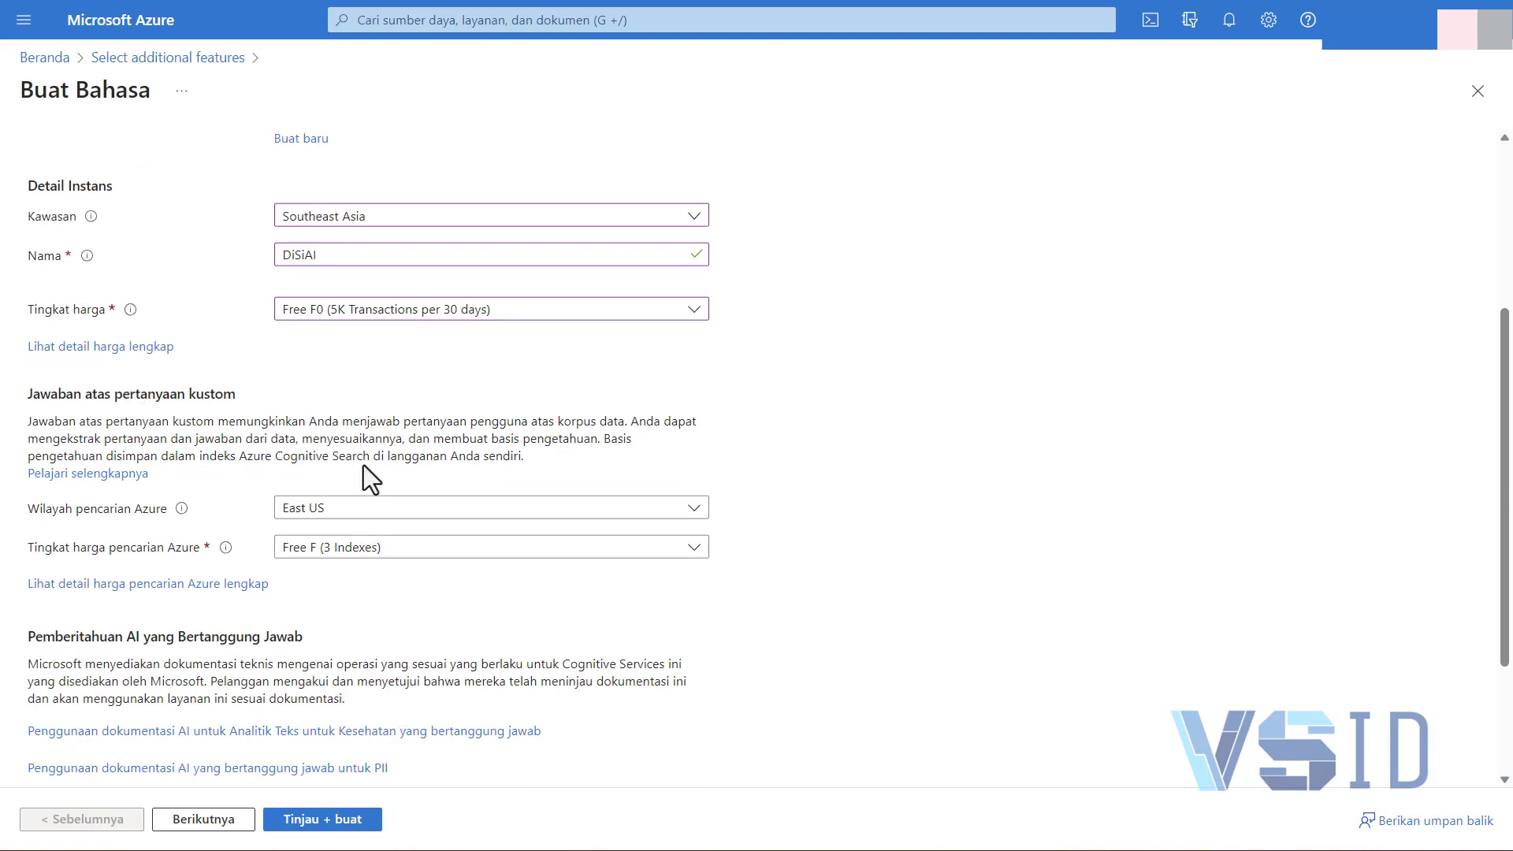
pyautogui.click(419, 514)
pyautogui.scroll(-8, 427, 404)
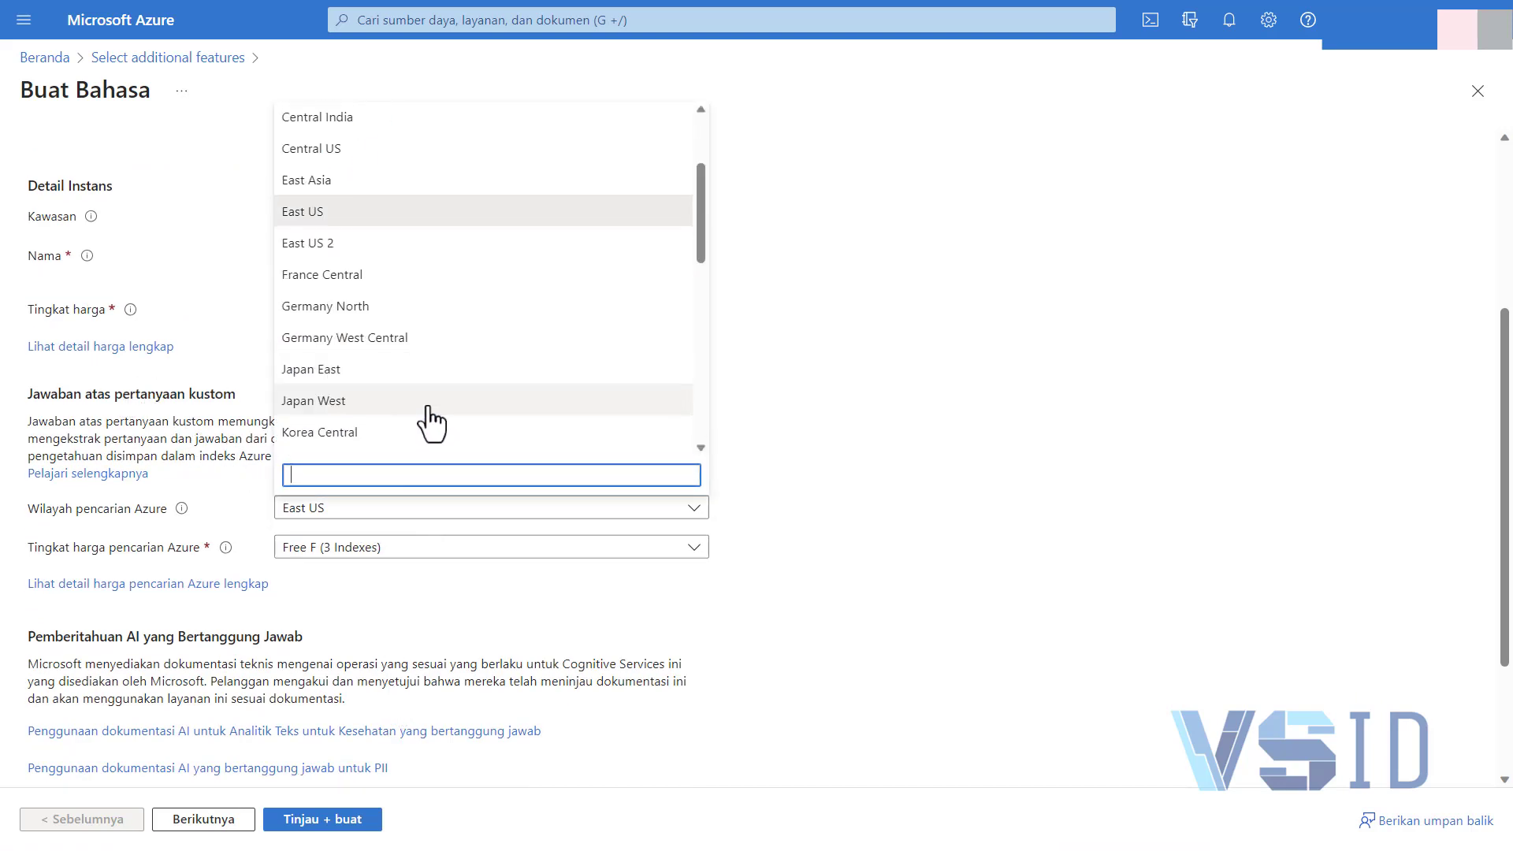
pyautogui.scroll(-3, 426, 430)
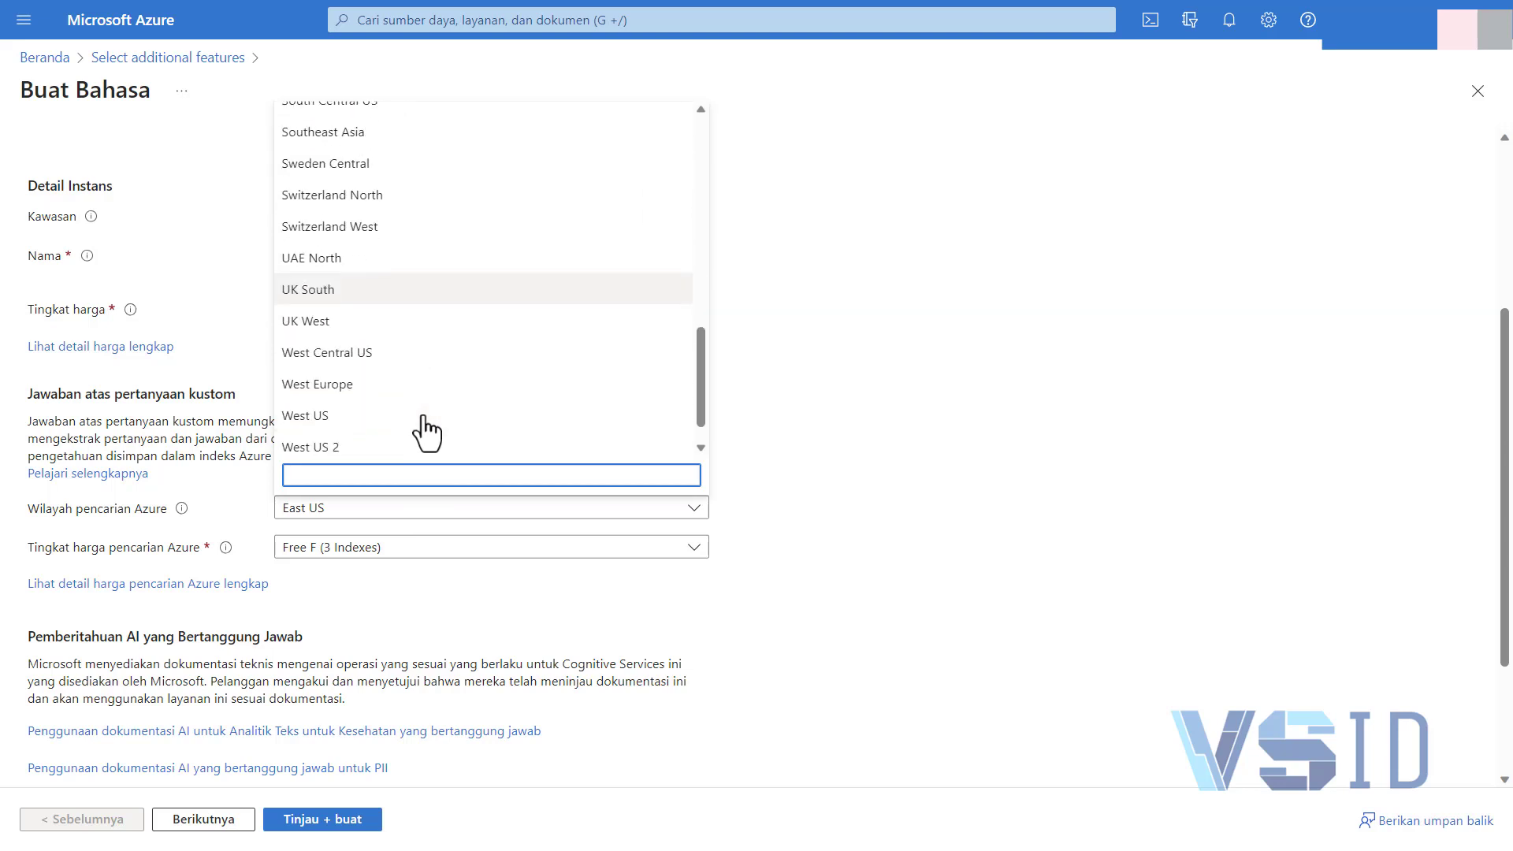
pyautogui.scroll(2, 425, 429)
pyautogui.click(355, 251)
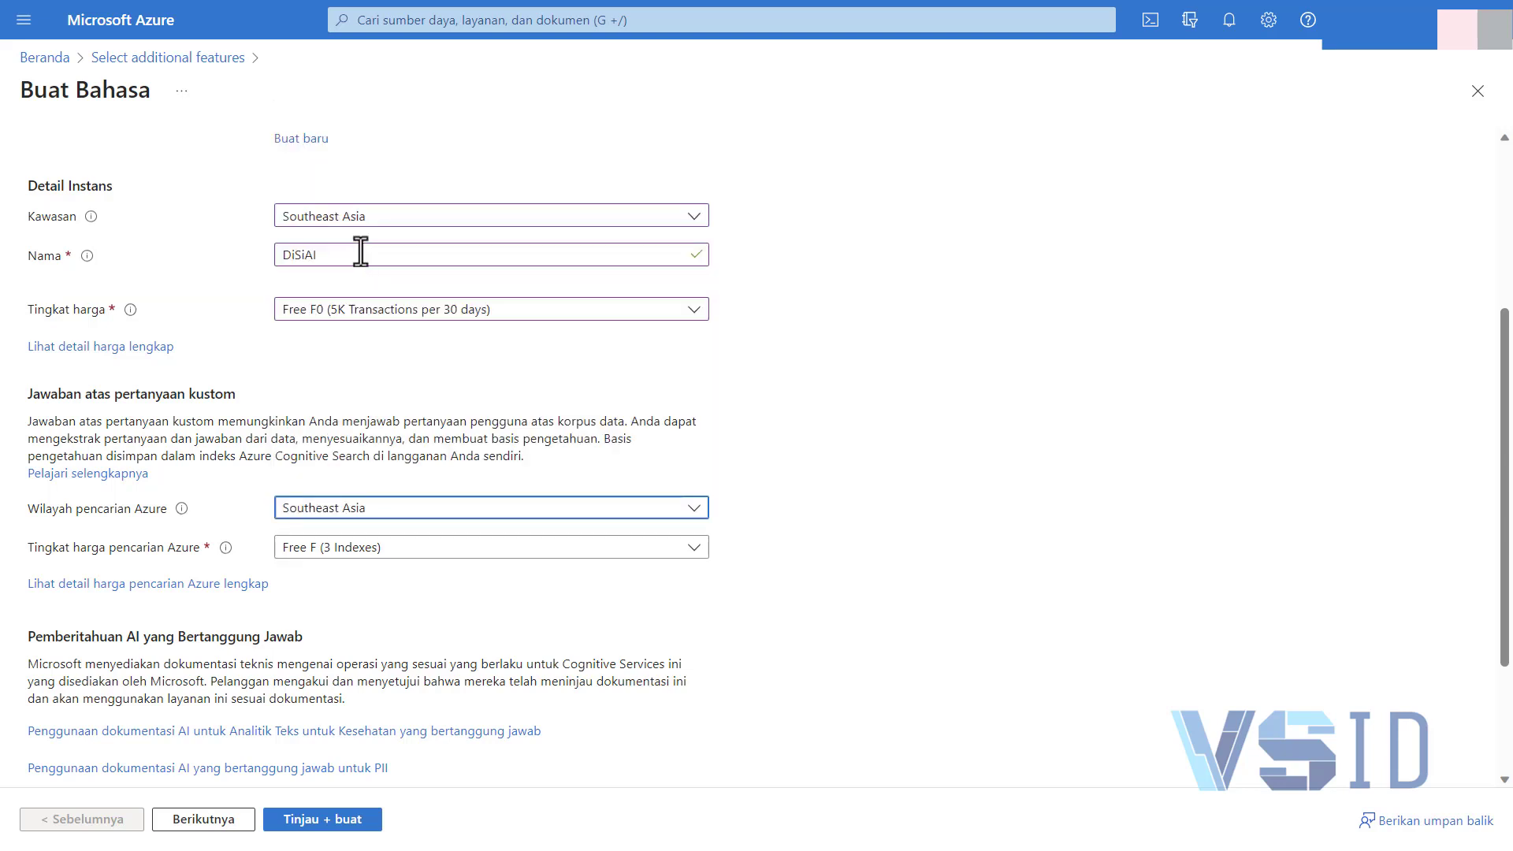
pyautogui.click(415, 552)
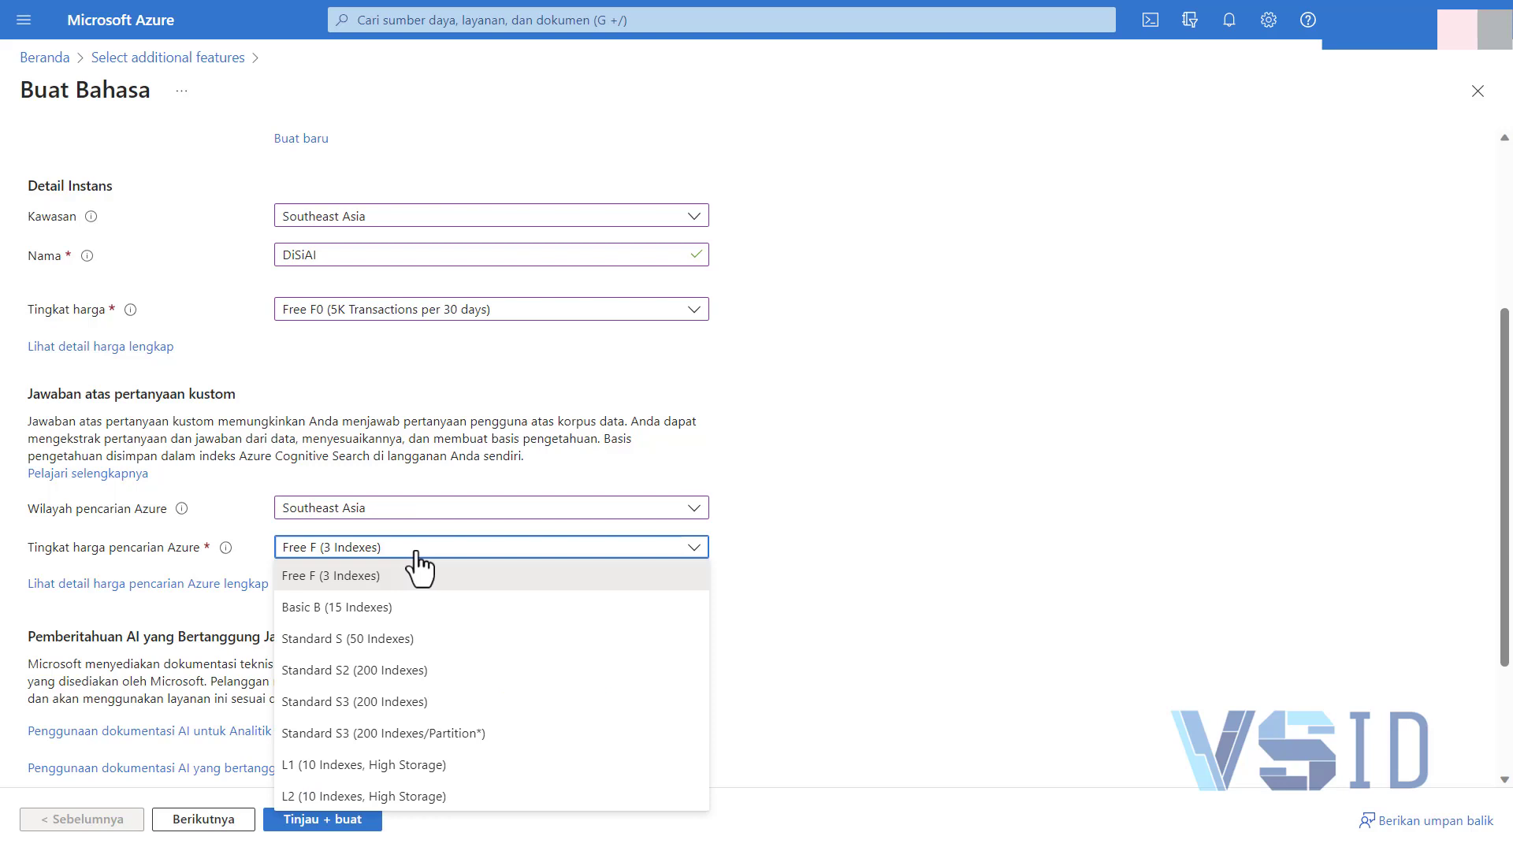
pyautogui.click(418, 573)
# Accept the Responsible AI notice terms and proceed to review and create the Language resource
pyautogui.scroll(-1, 382, 583)
pyautogui.scroll(-1, 387, 587)
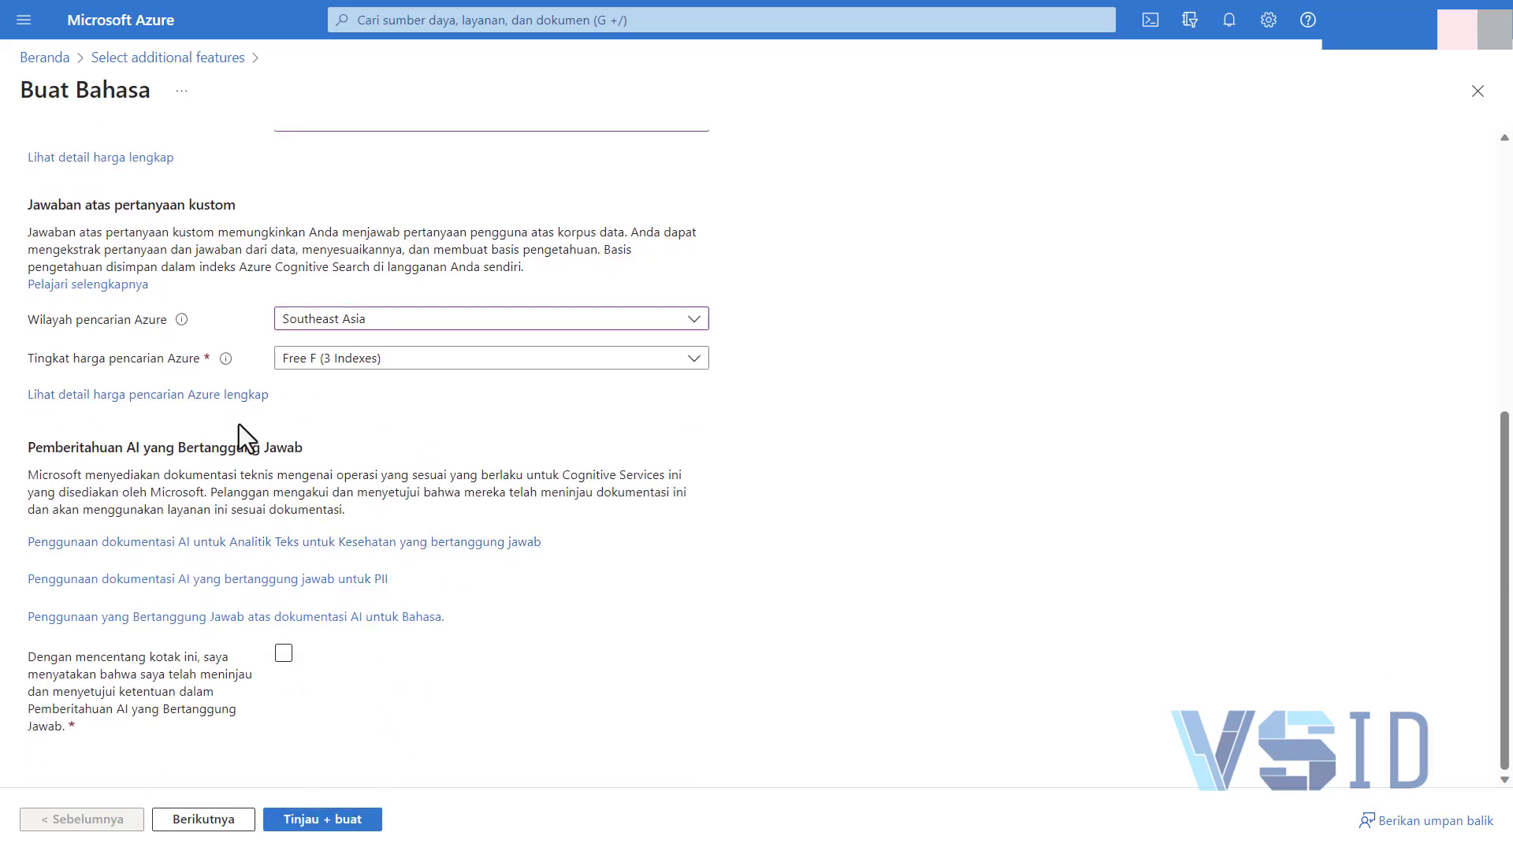
pyautogui.click(286, 654)
pyautogui.click(368, 827)
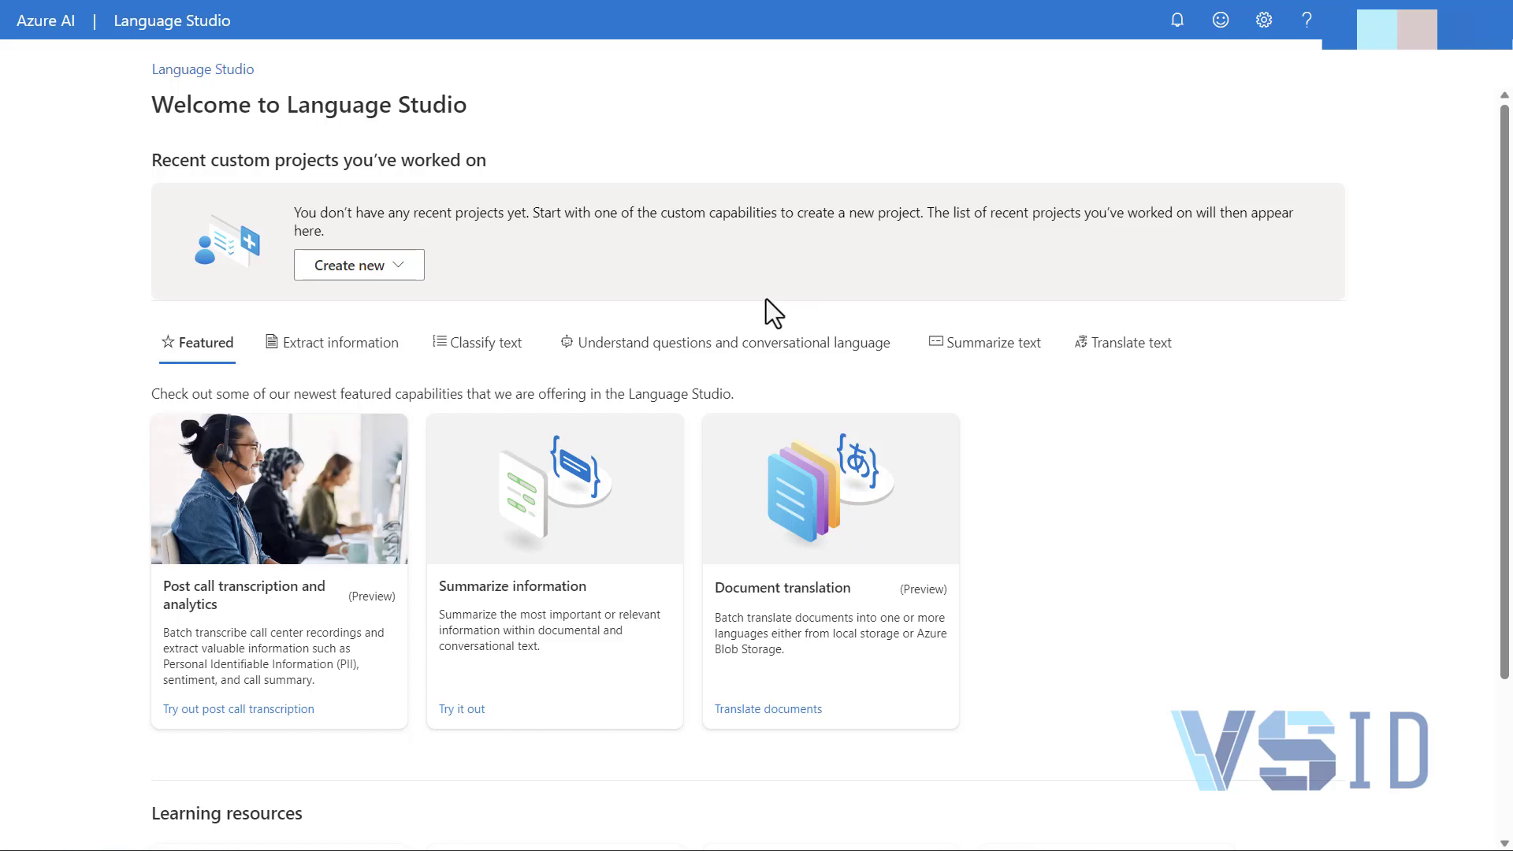
# Start a new Conversational language understanding project and set its utterances primary language to Indonesian
pyautogui.click(387, 264)
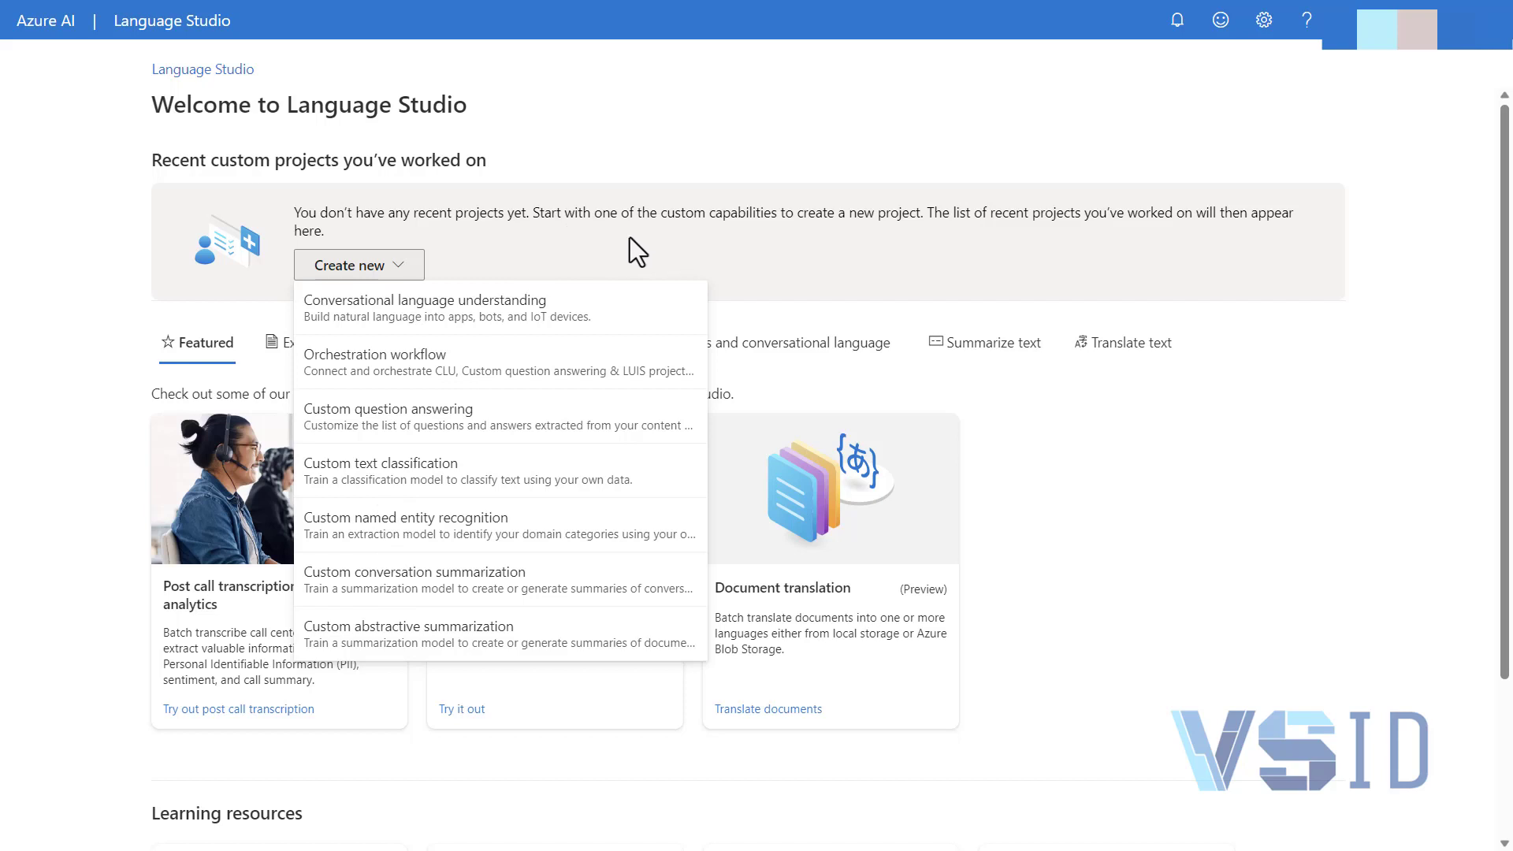
pyautogui.click(514, 323)
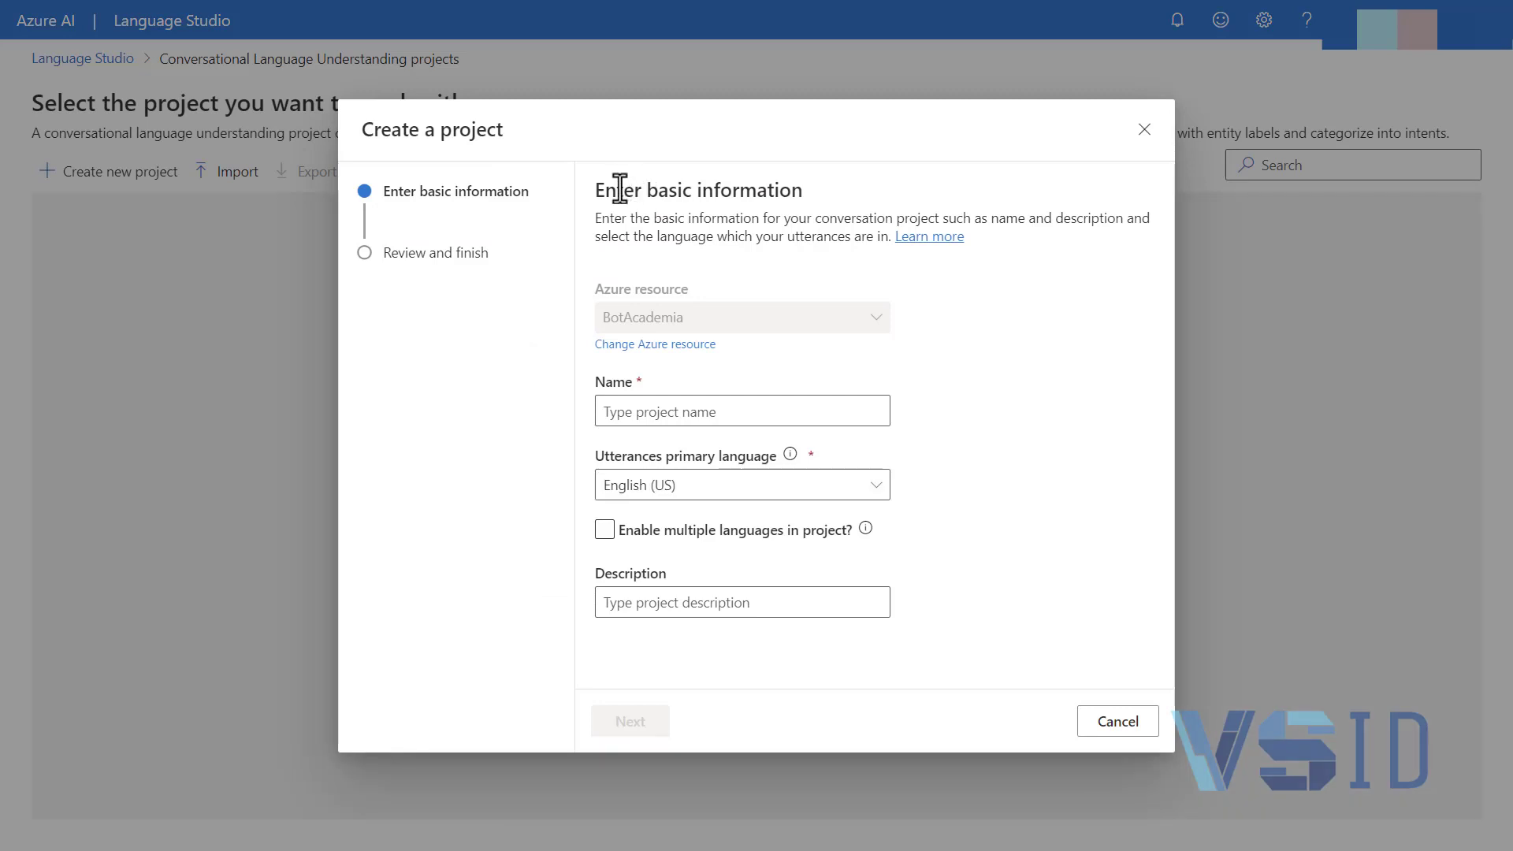
pyautogui.click(678, 492)
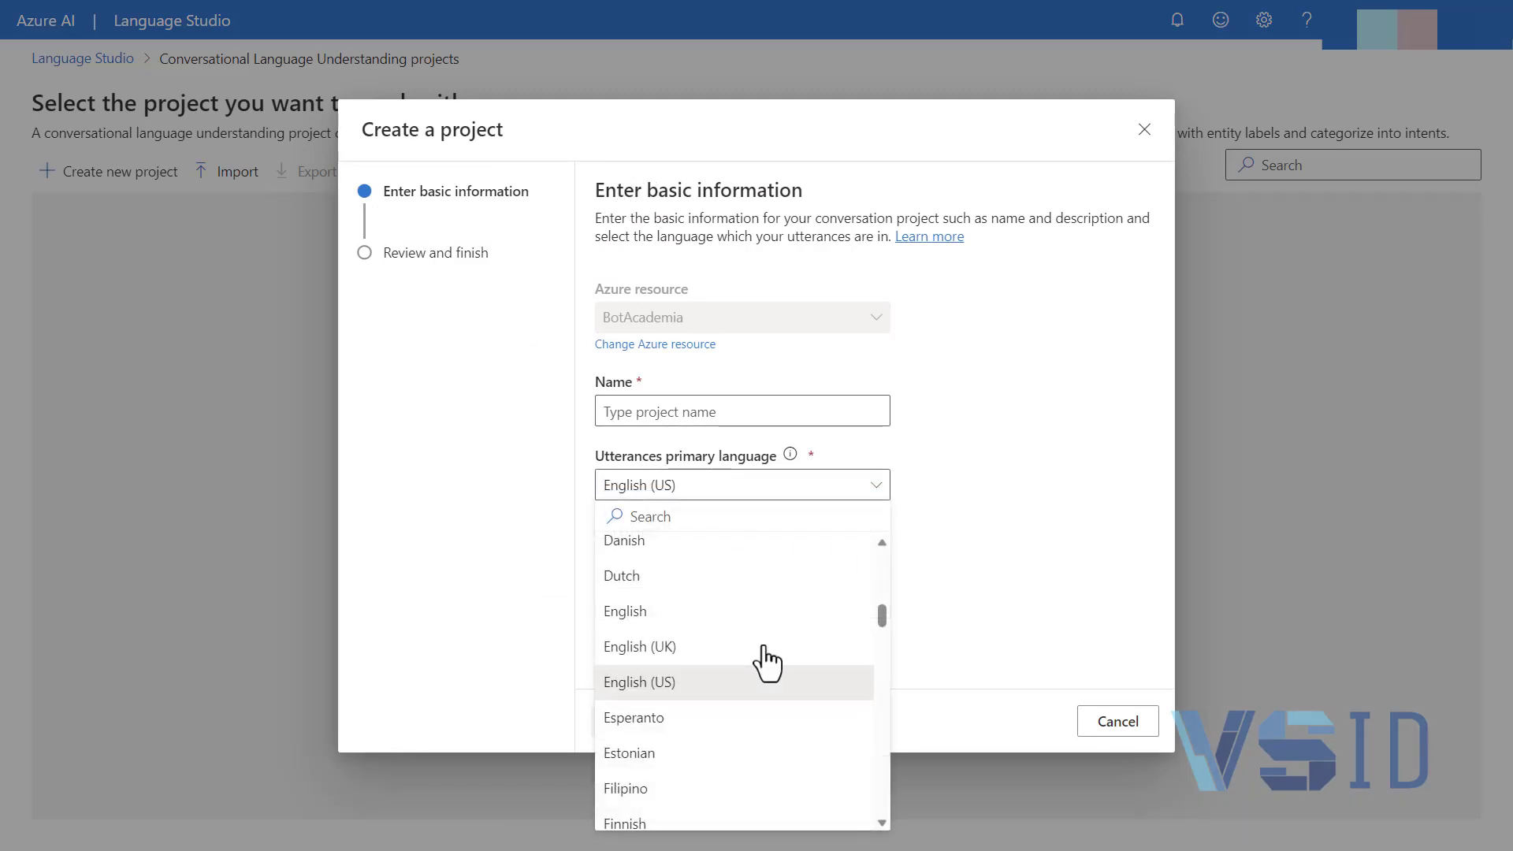
pyautogui.scroll(-4, 770, 658)
pyautogui.scroll(-3, 779, 646)
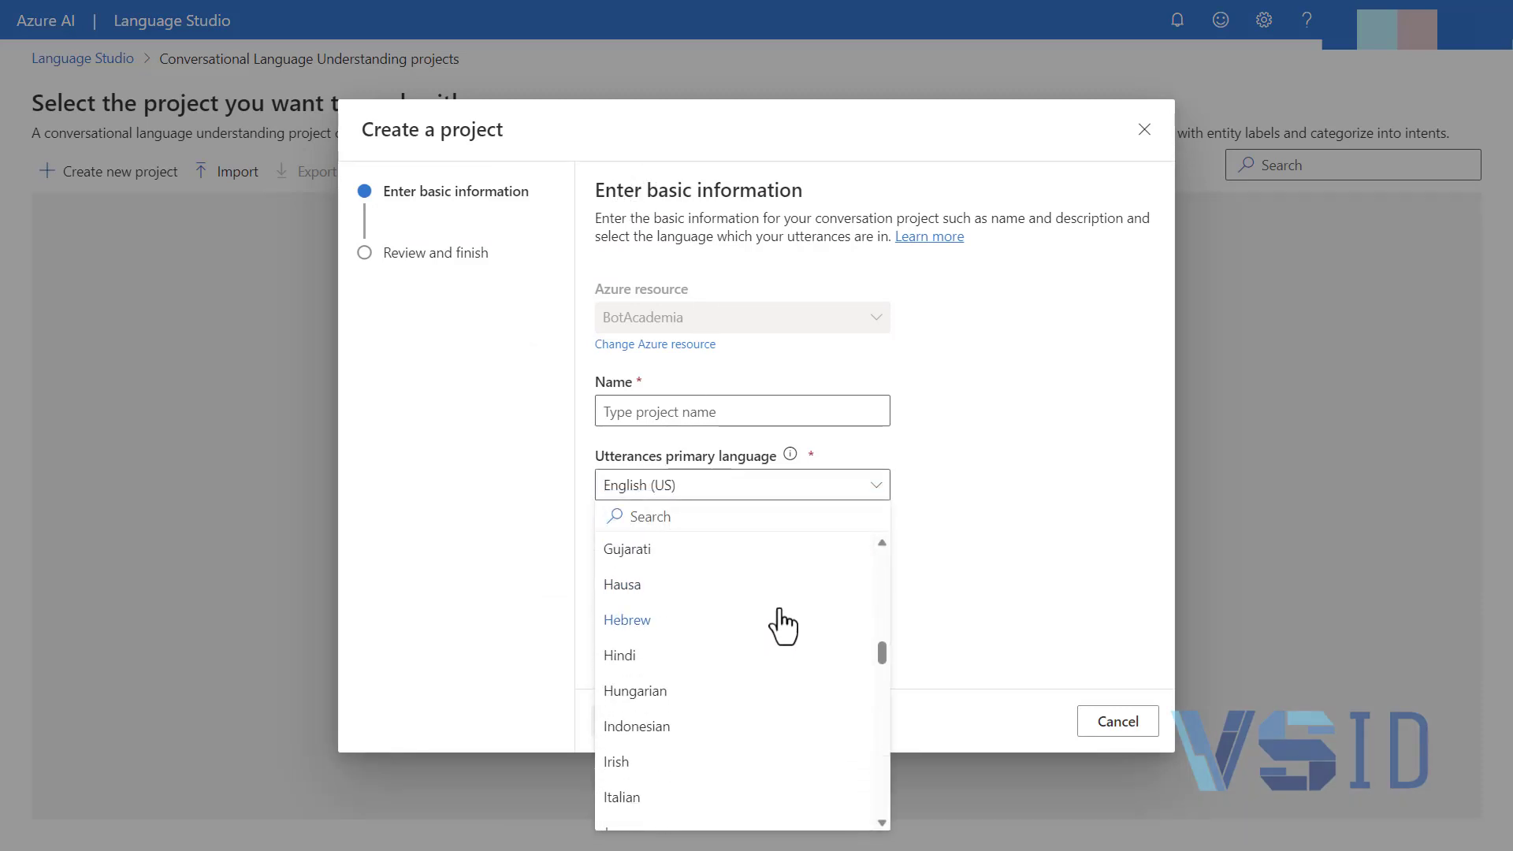
pyautogui.click(693, 684)
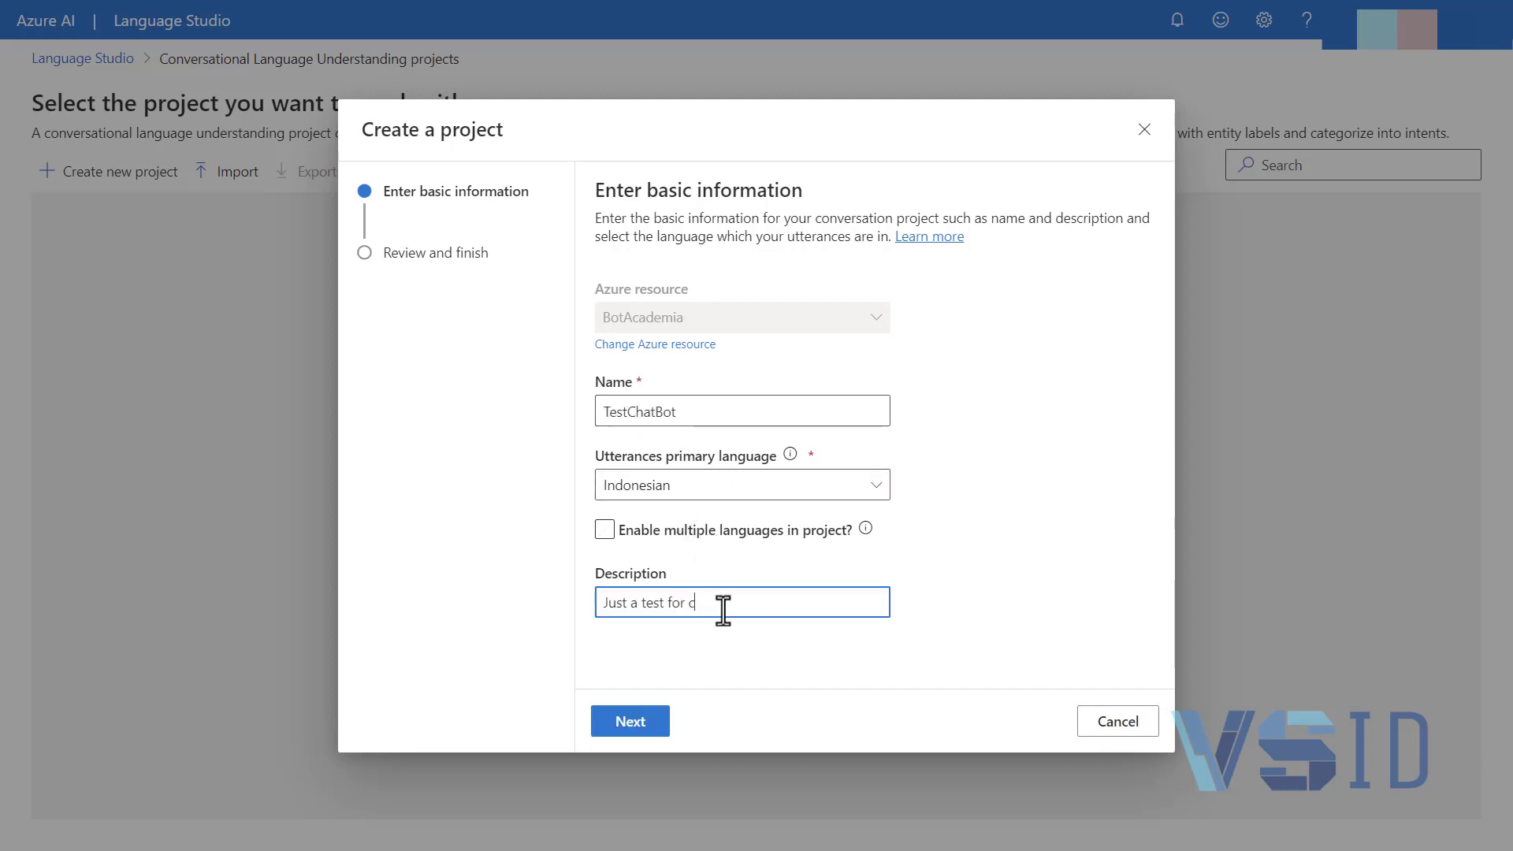
# Complete the project description as "Just a test for content" and finish creating the project
pyautogui.write('ontent')
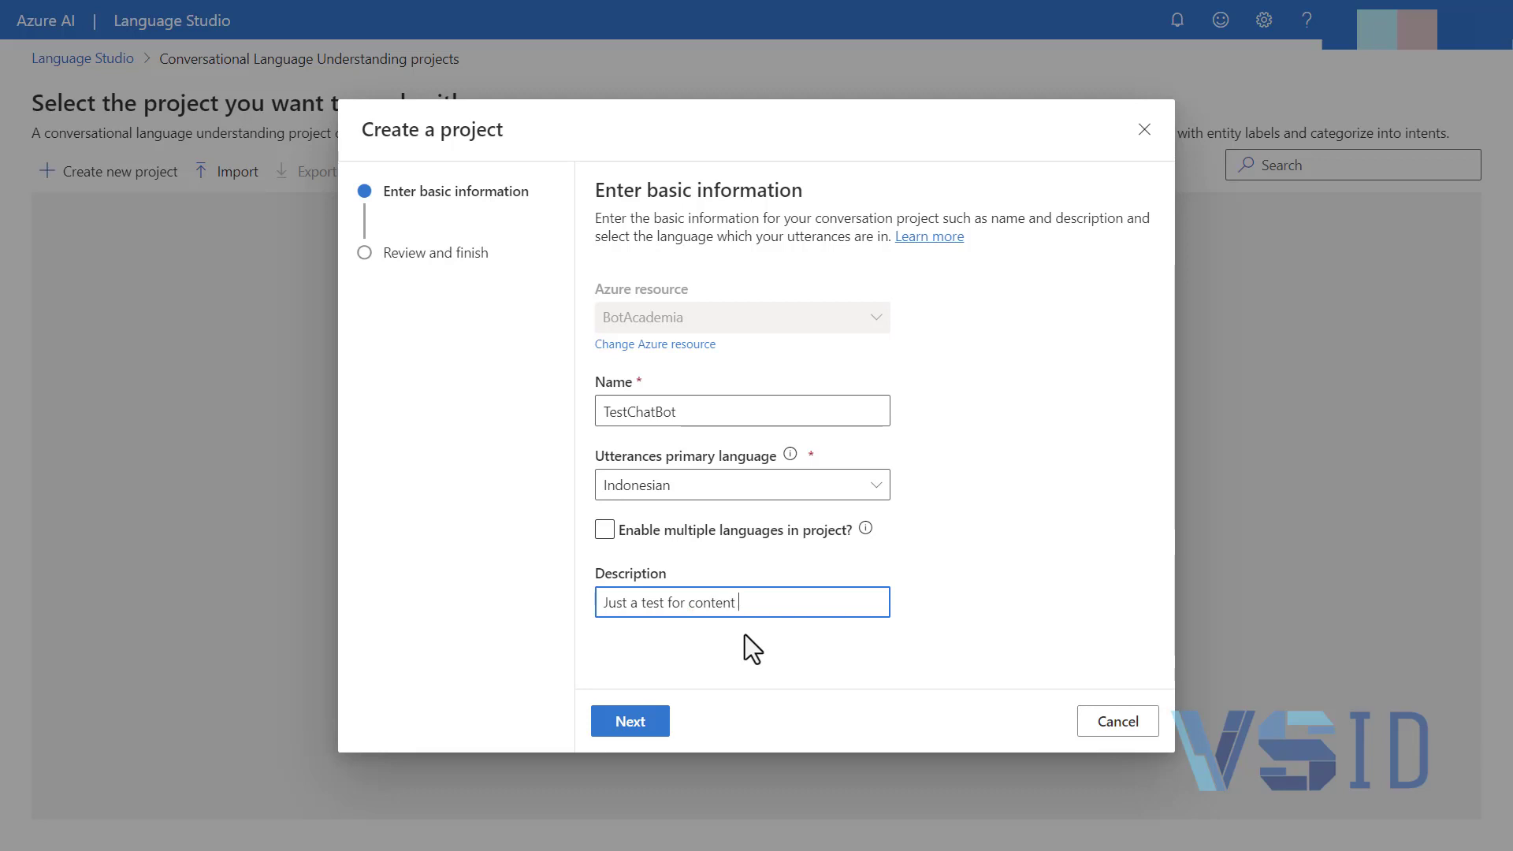
pyautogui.click(623, 724)
pyautogui.click(713, 723)
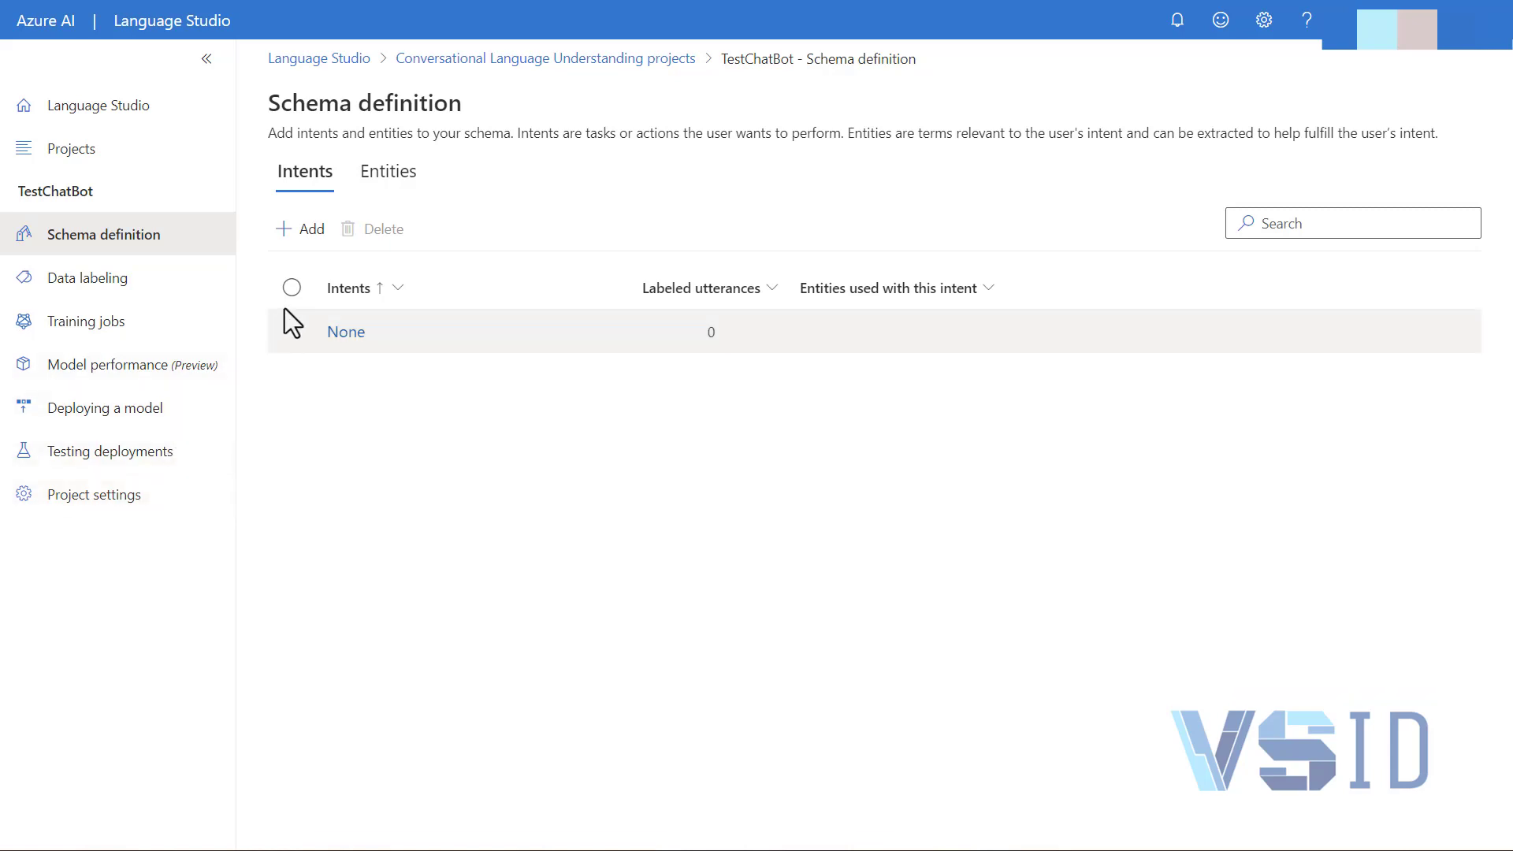
# Begin adding an entity to the schema and review the Learned, List, Prebuilt and Regex component descriptions
pyautogui.click(383, 177)
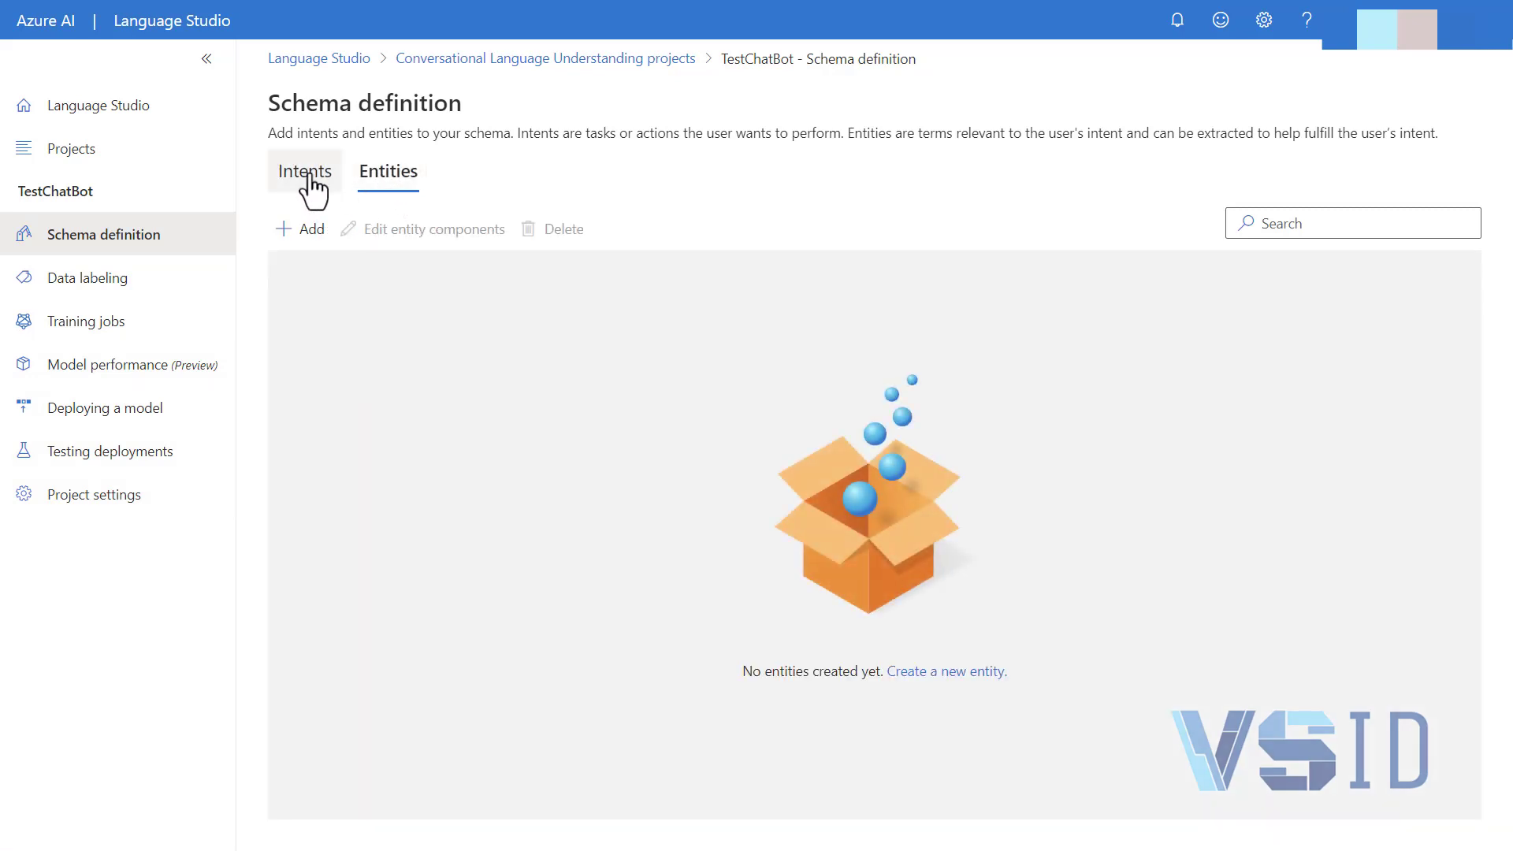
pyautogui.click(317, 230)
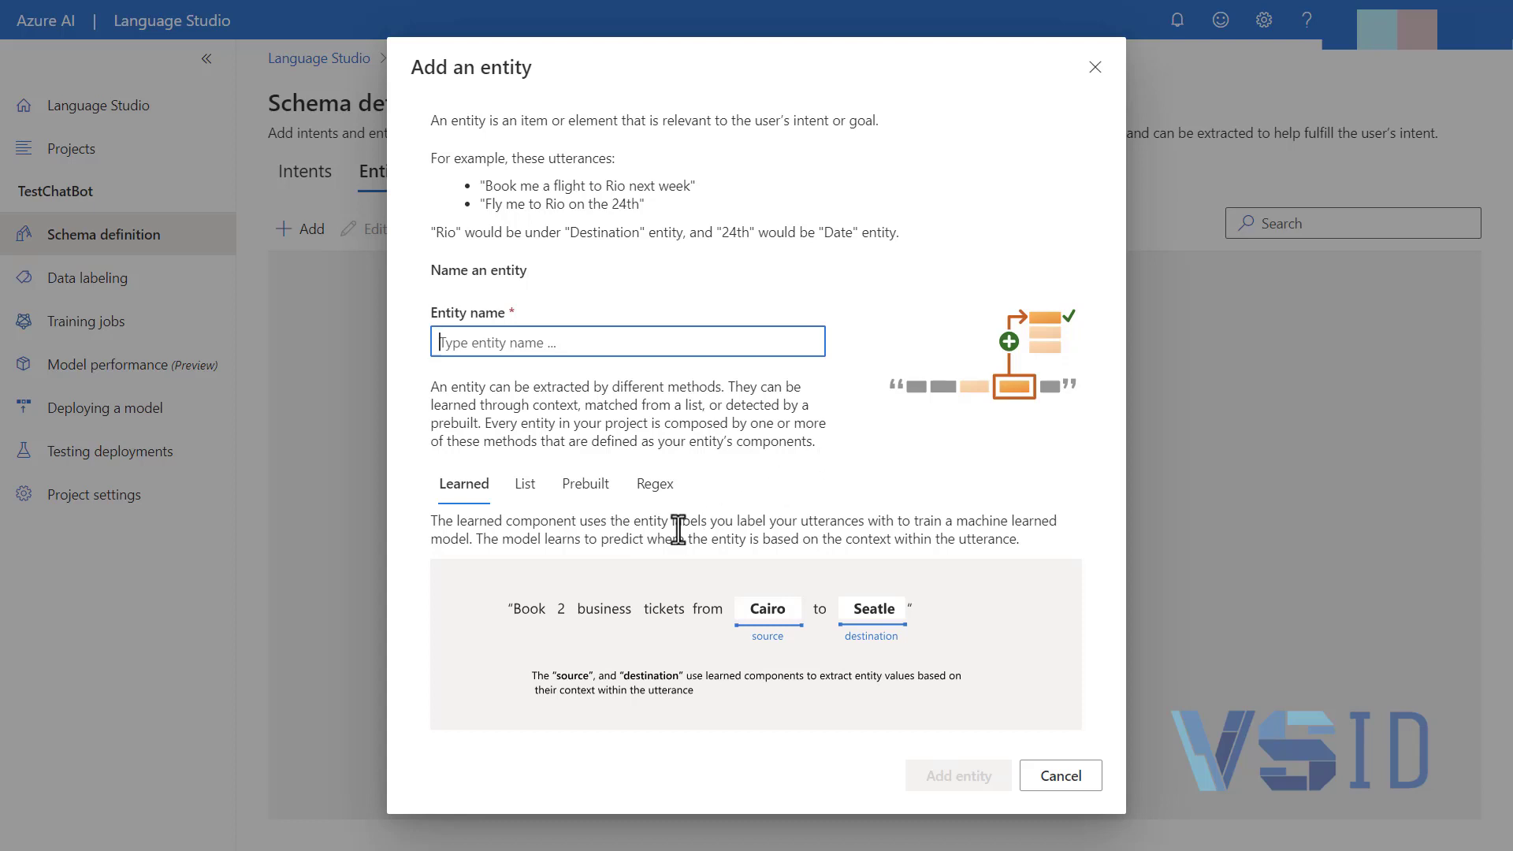
pyautogui.click(407, 669)
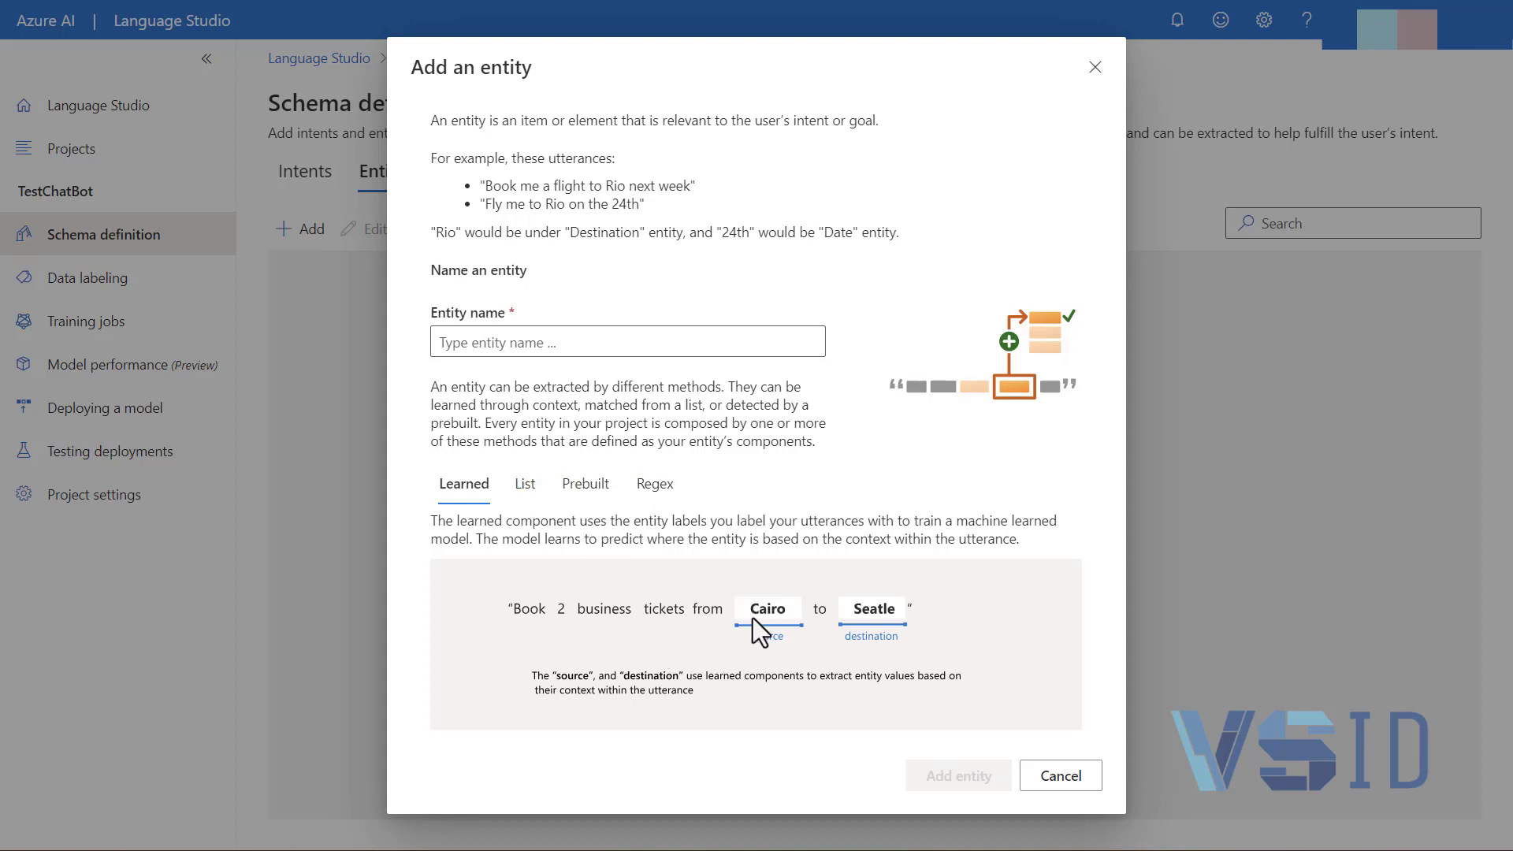
pyautogui.click(525, 485)
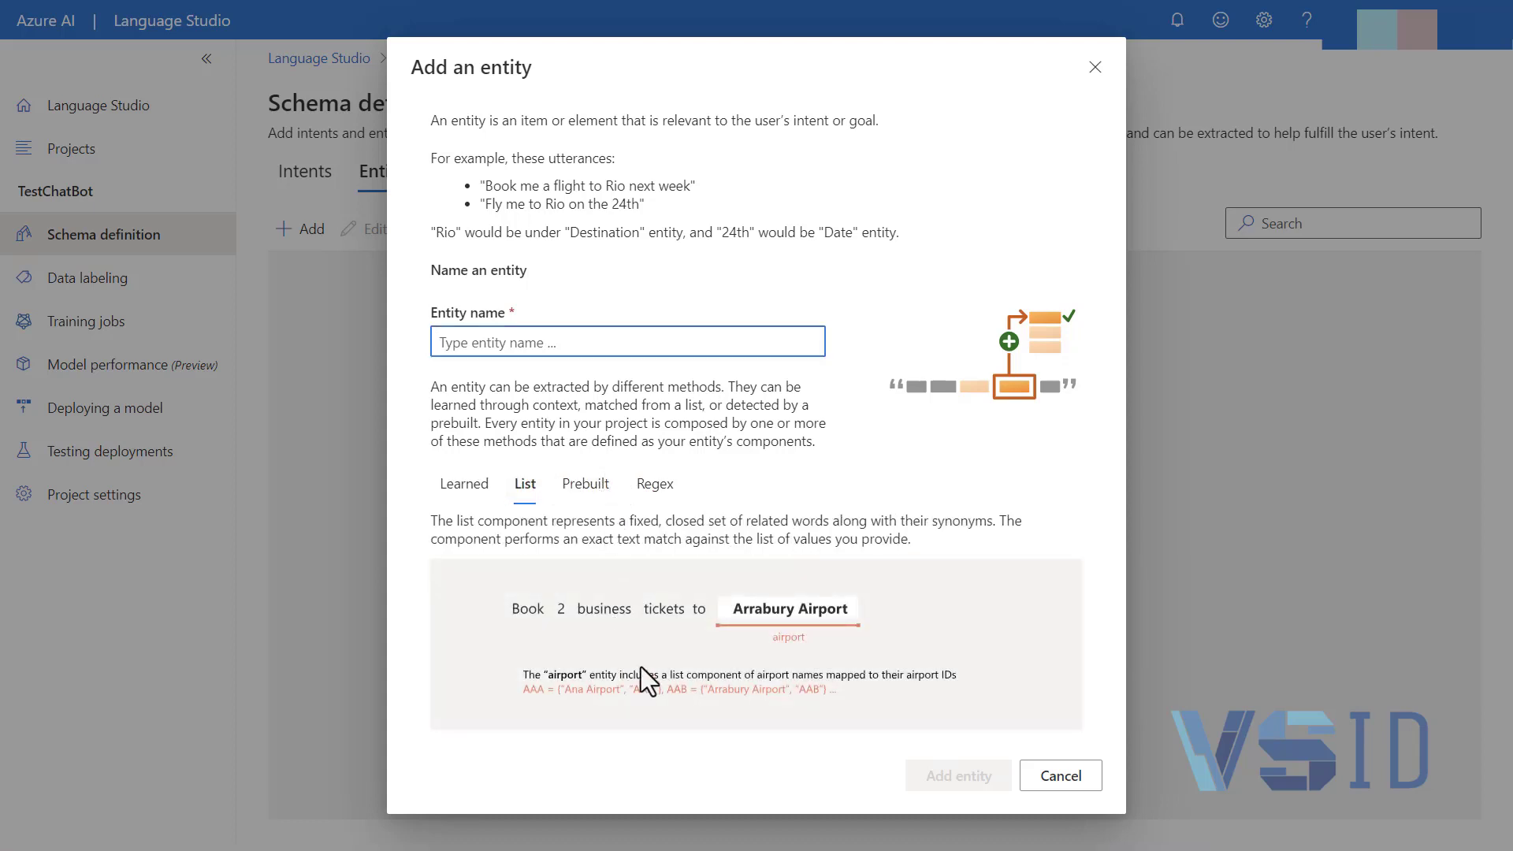
pyautogui.click(586, 484)
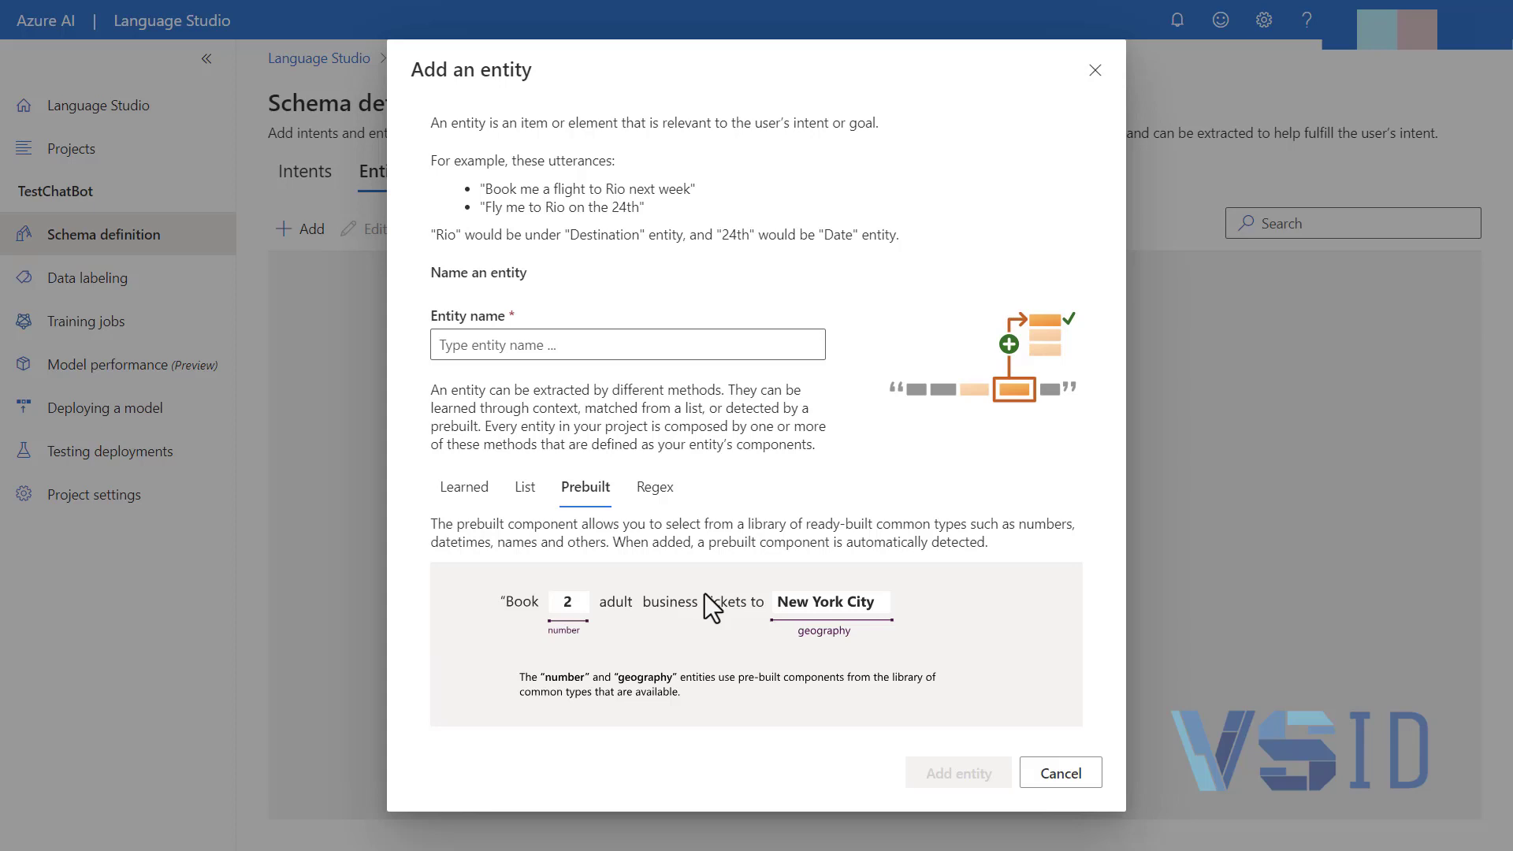
pyautogui.click(666, 498)
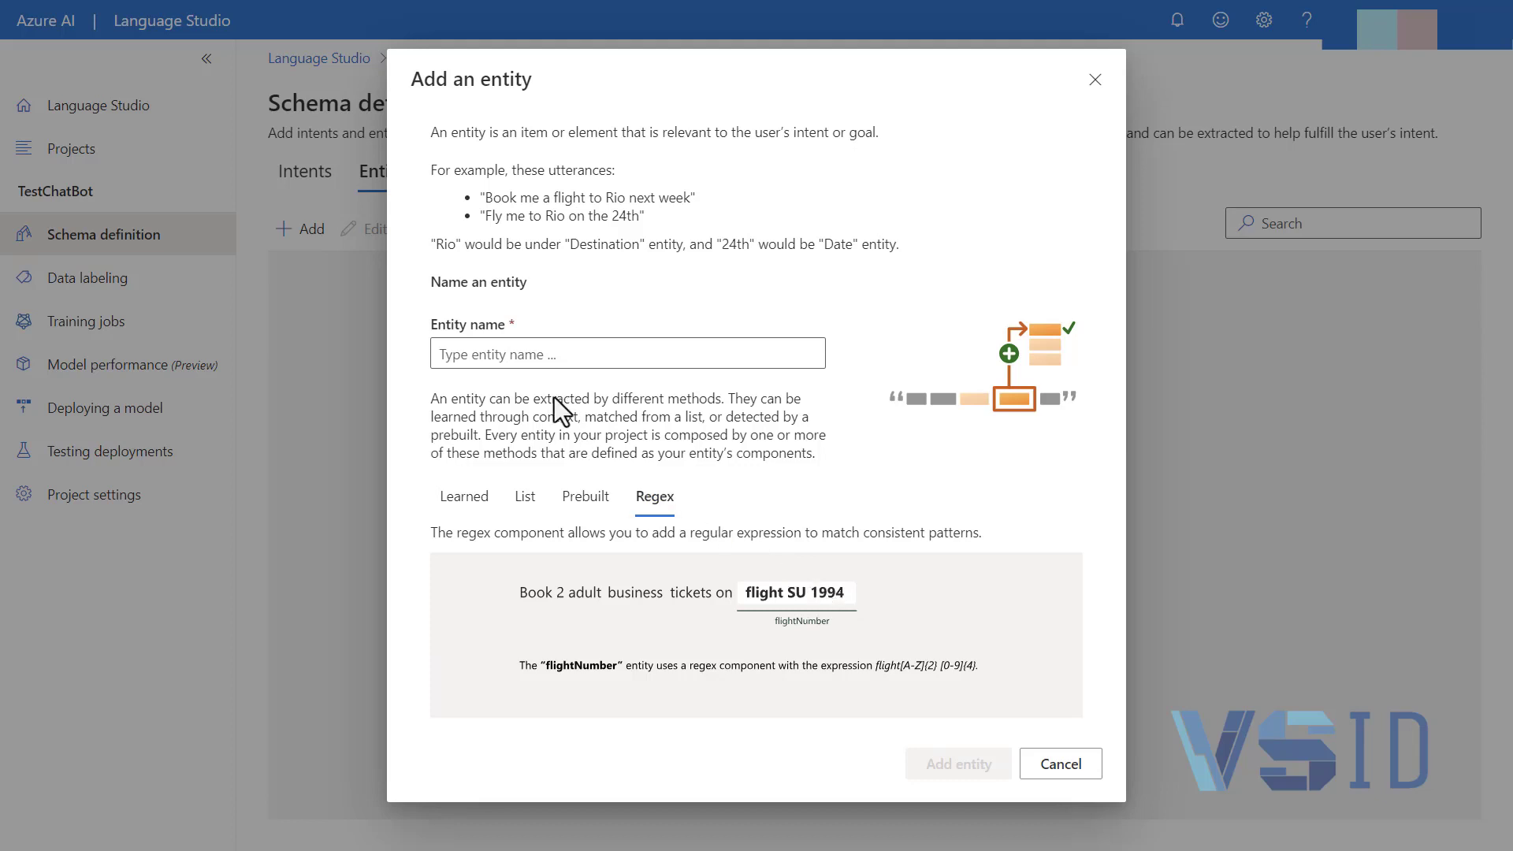
pyautogui.click(466, 496)
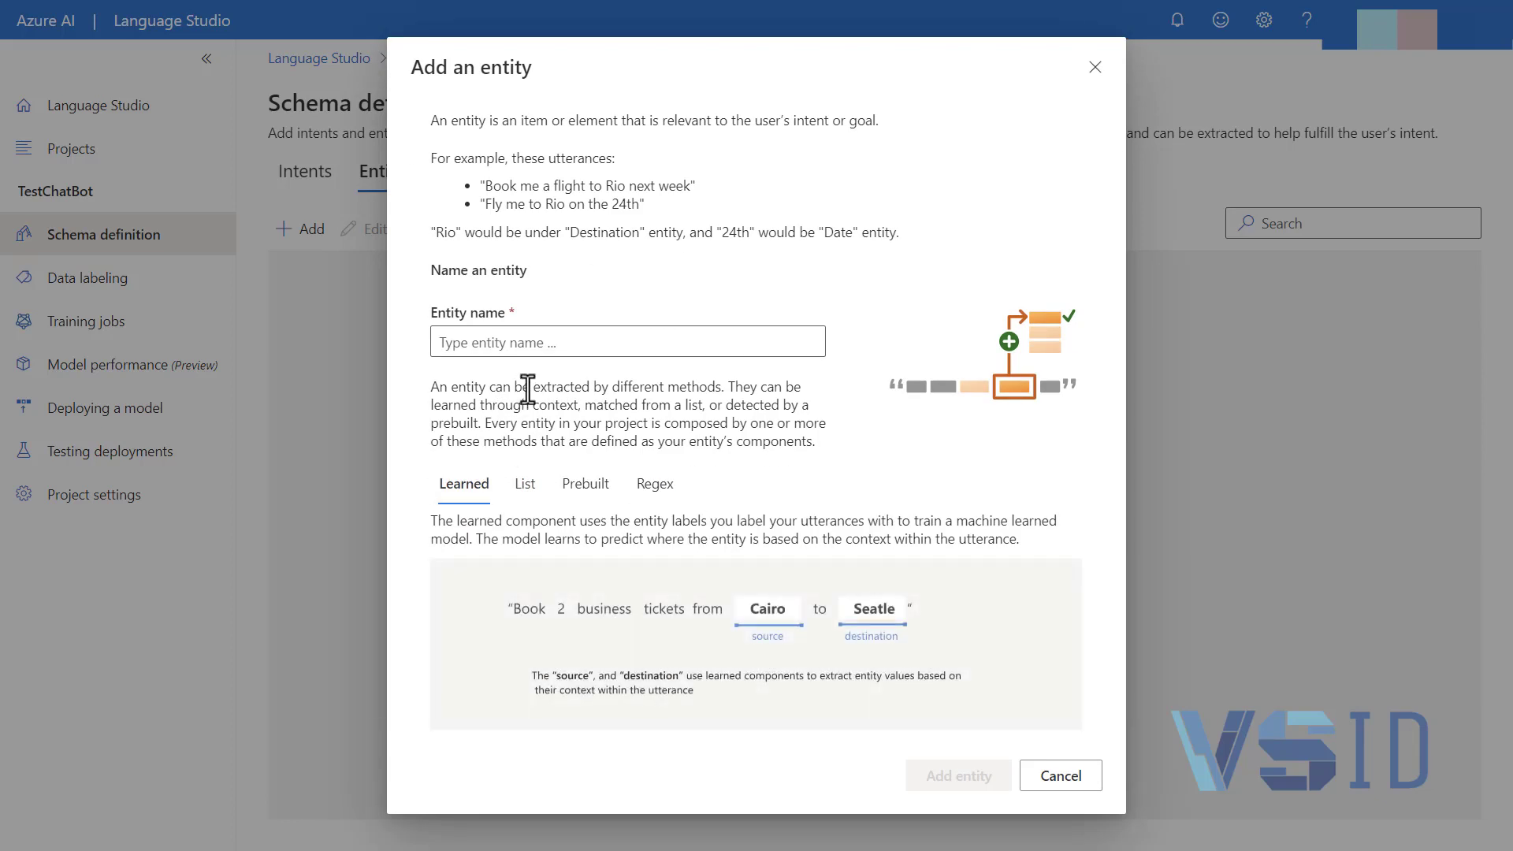
# Name the new entity Song and add it to the project schema
pyautogui.click(529, 345)
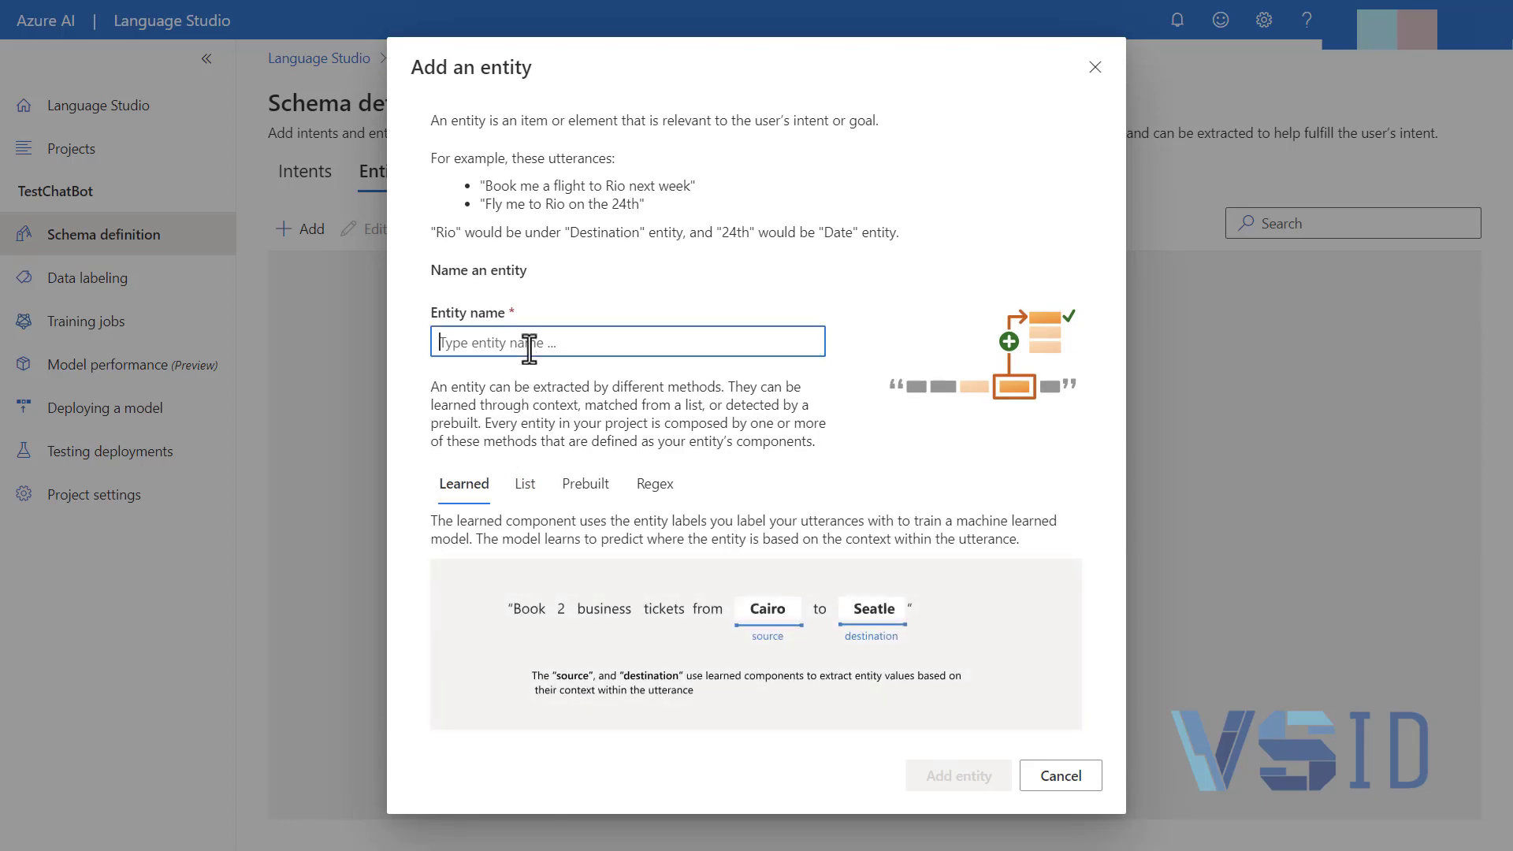
pyautogui.write('Song')
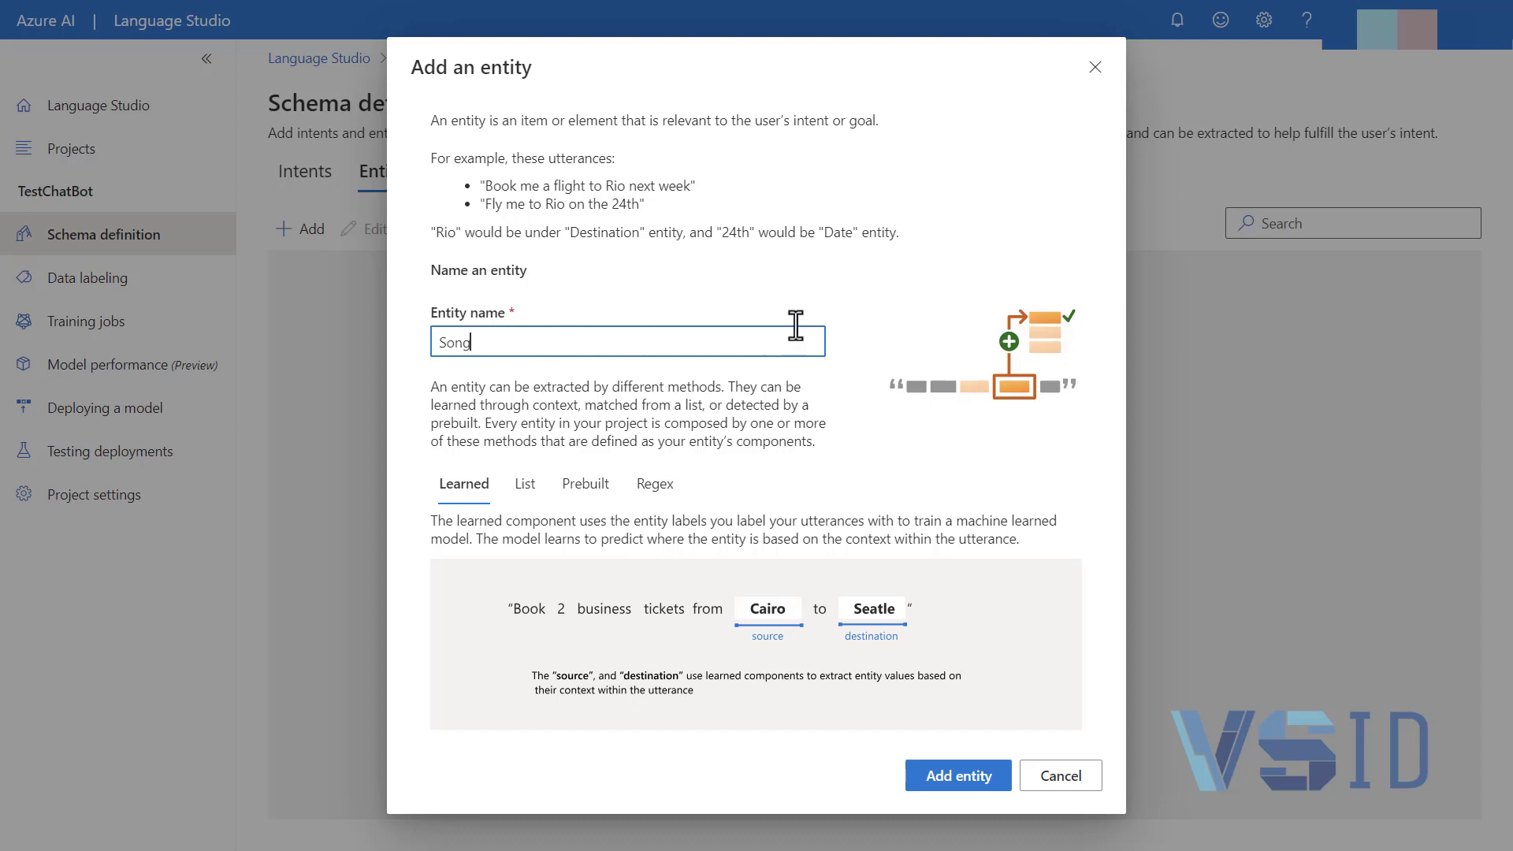
pyautogui.press('Return')
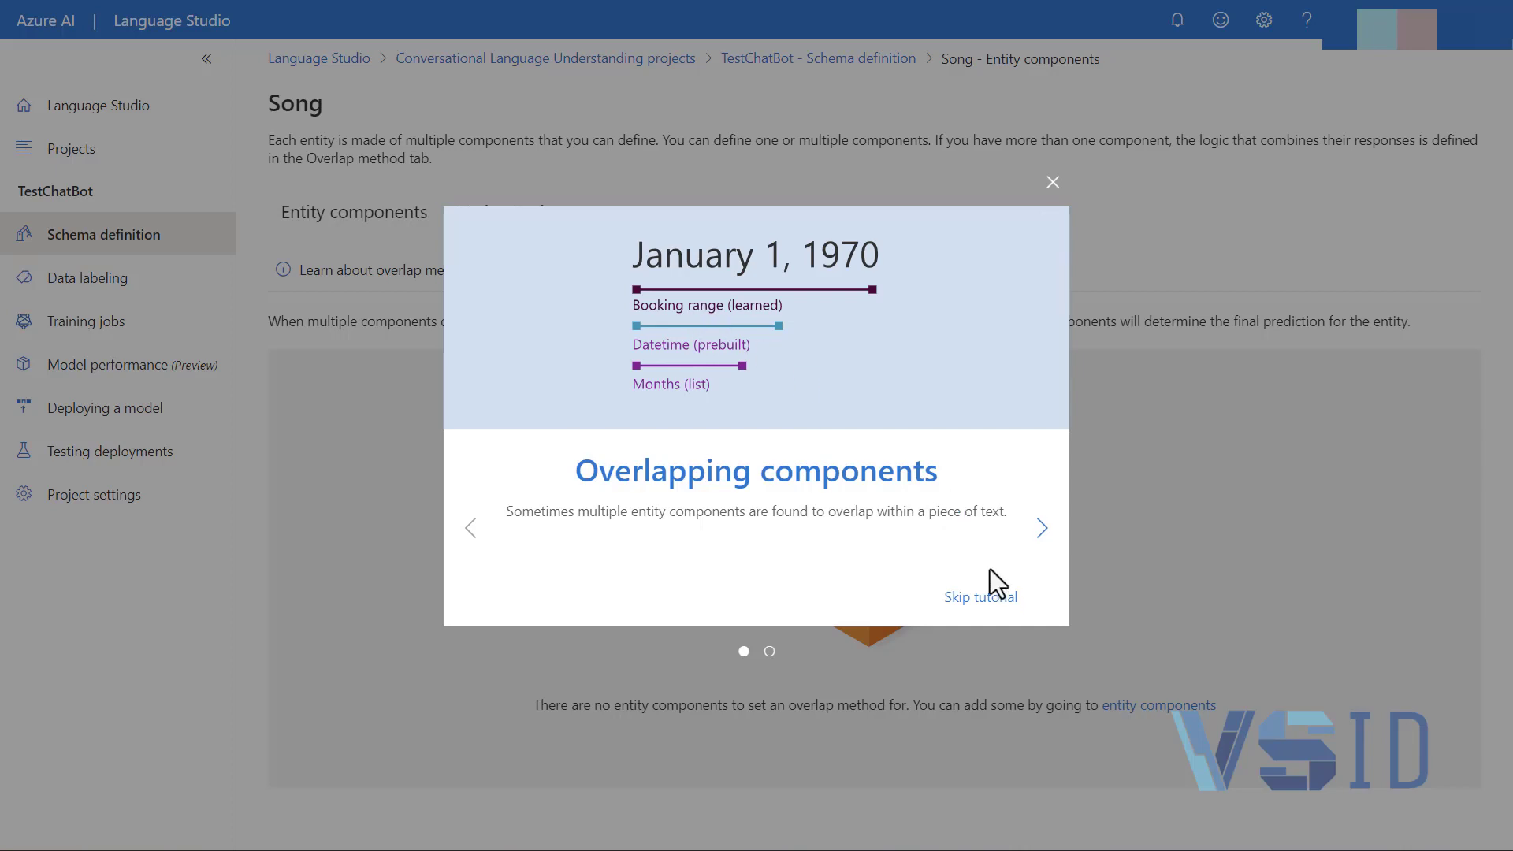
# Go through the overlapping components tutorial and view the Song entity's components and options
pyautogui.click(1034, 532)
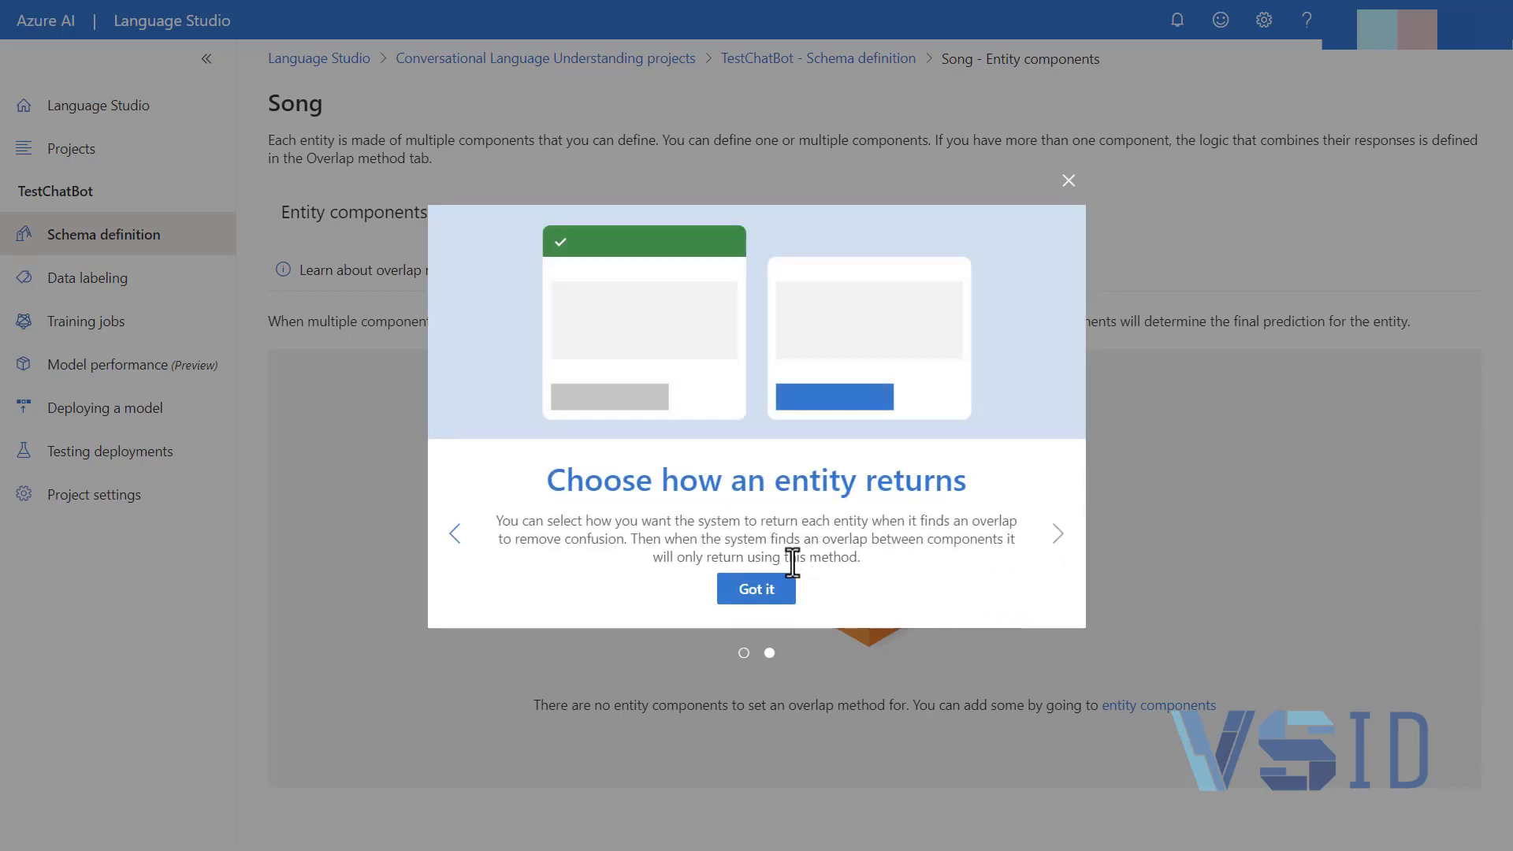
pyautogui.click(759, 587)
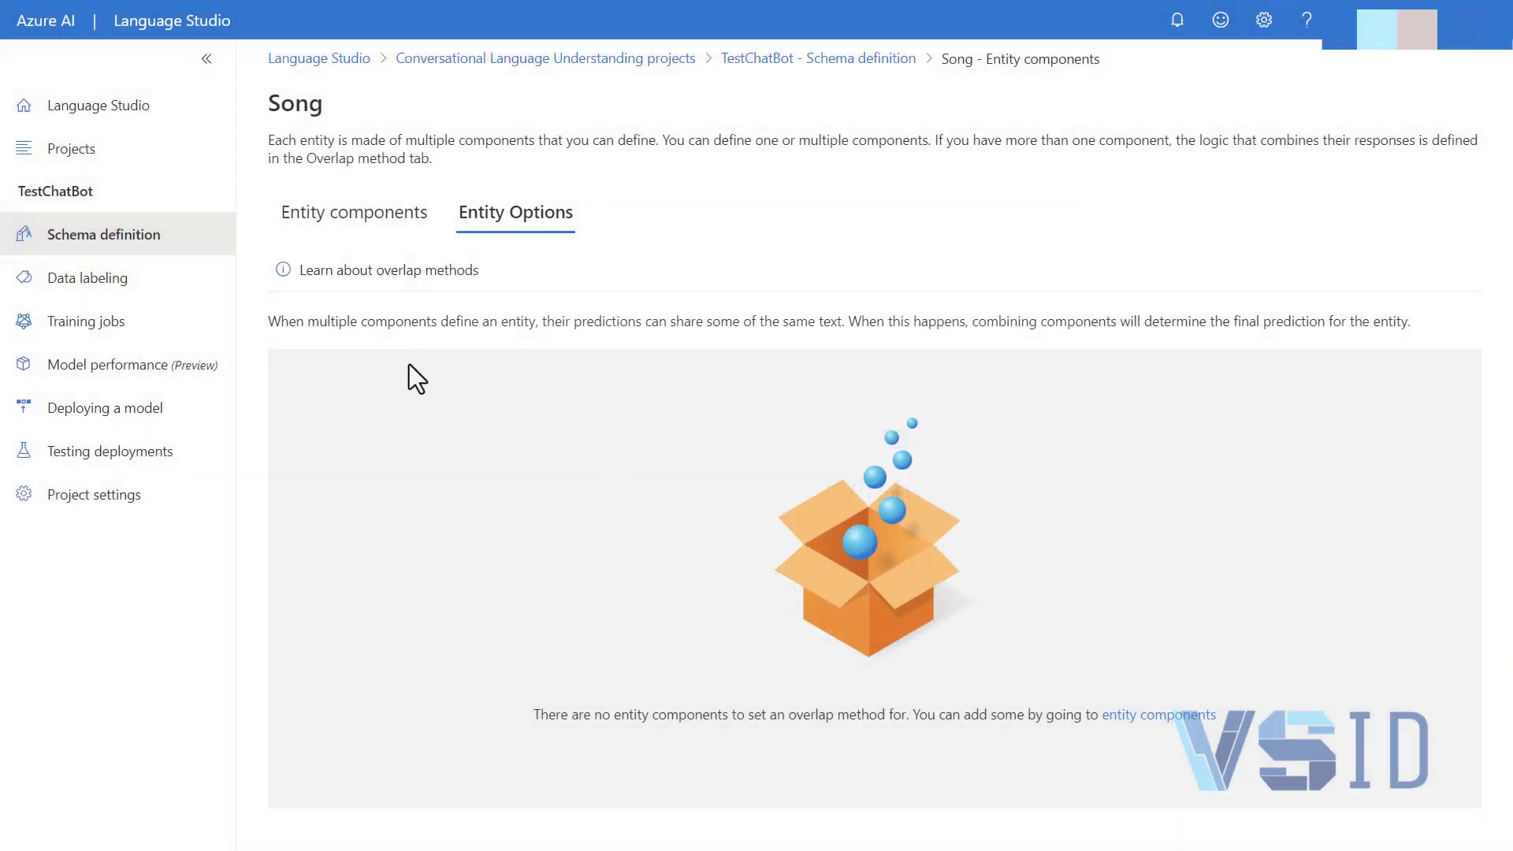
pyautogui.click(356, 213)
pyautogui.click(534, 224)
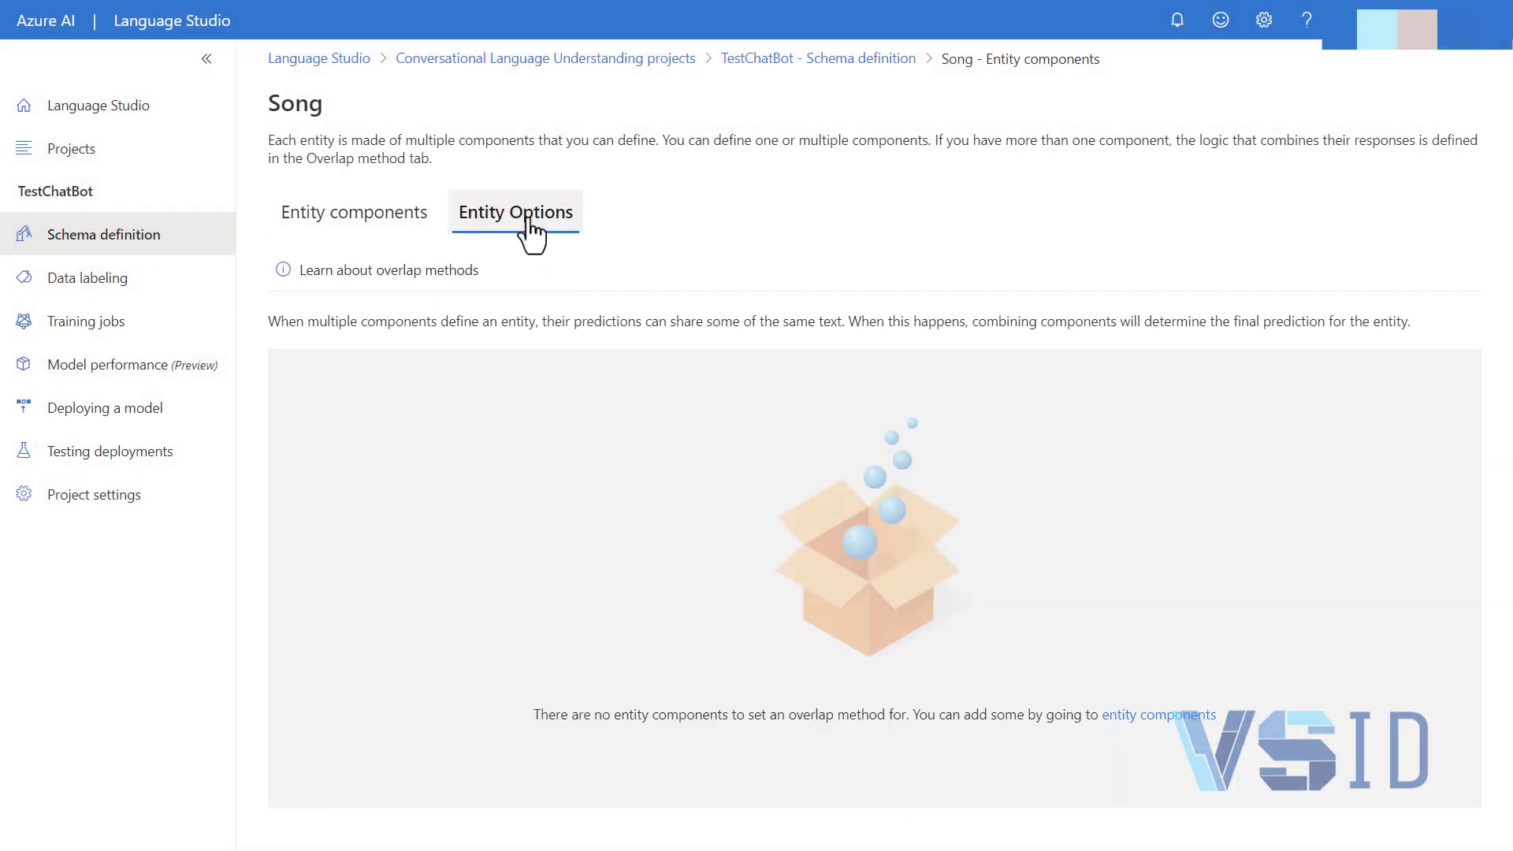
# Return to the schema definition and add a new intent named Play
pyautogui.click(154, 236)
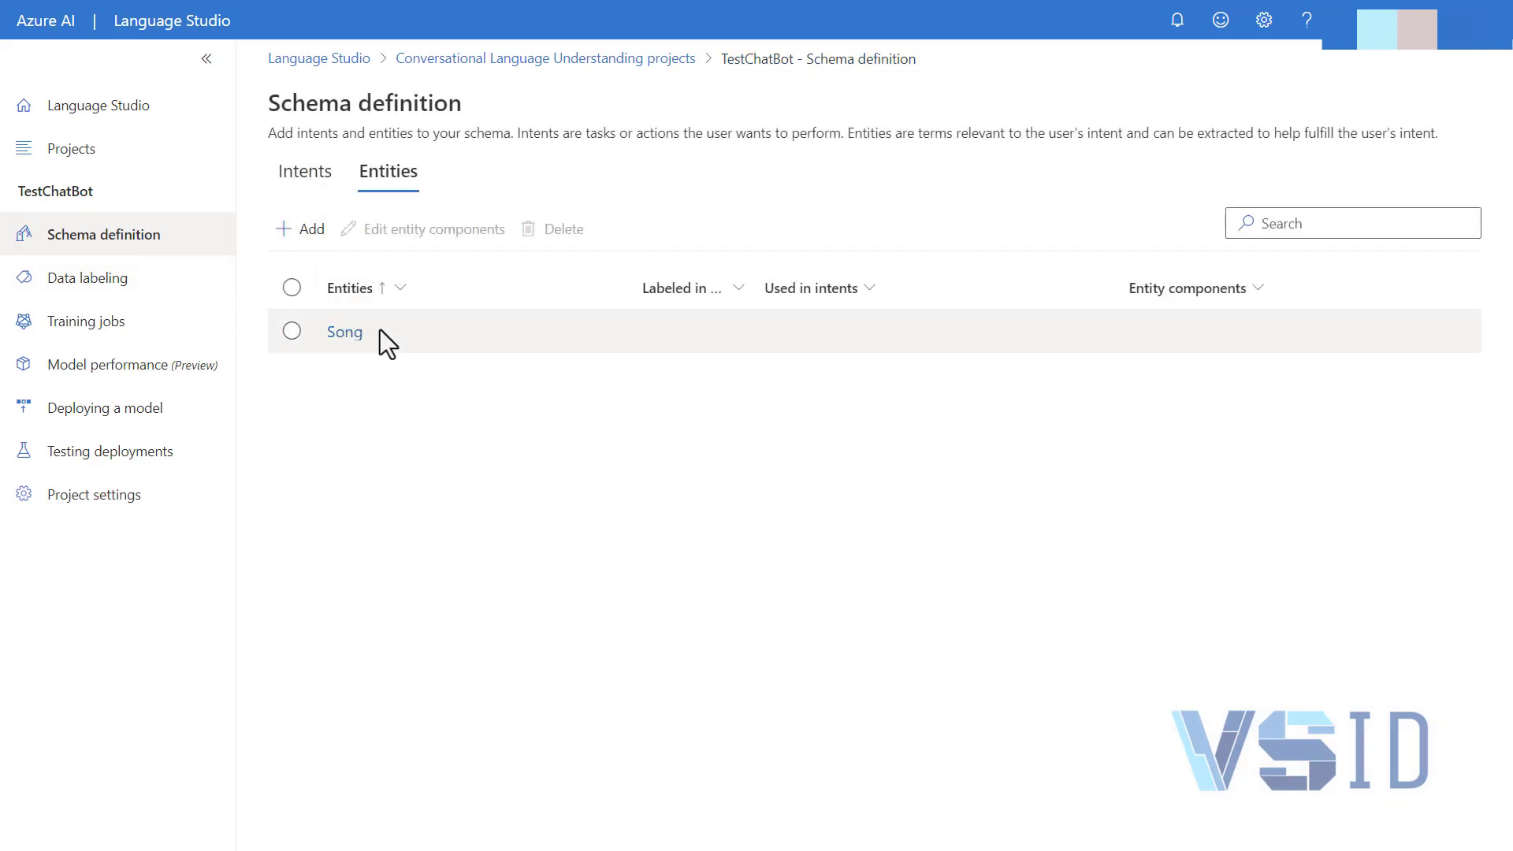
pyautogui.click(309, 178)
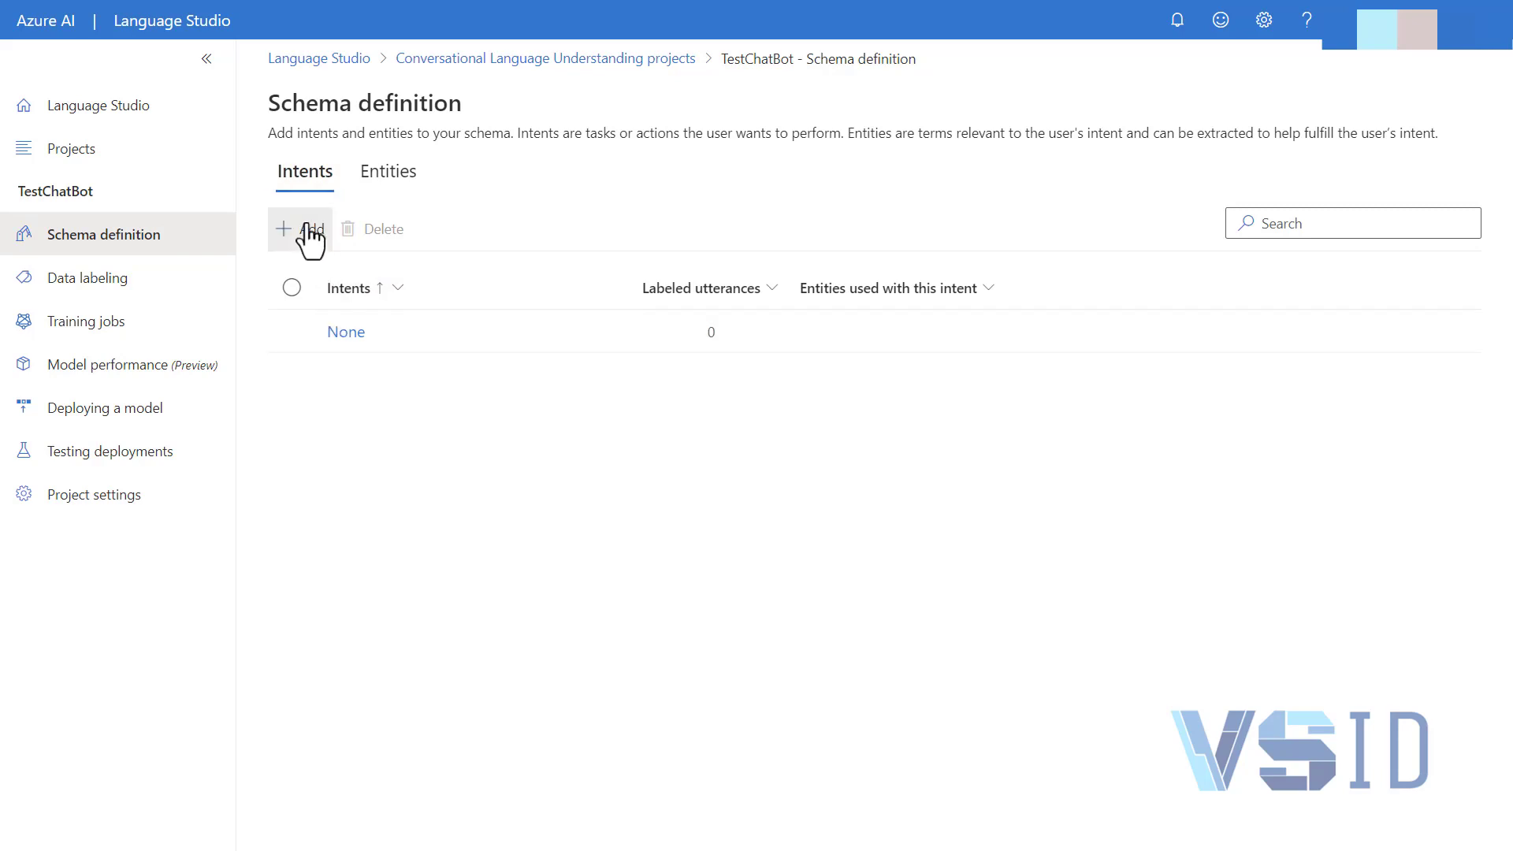
pyautogui.click(310, 237)
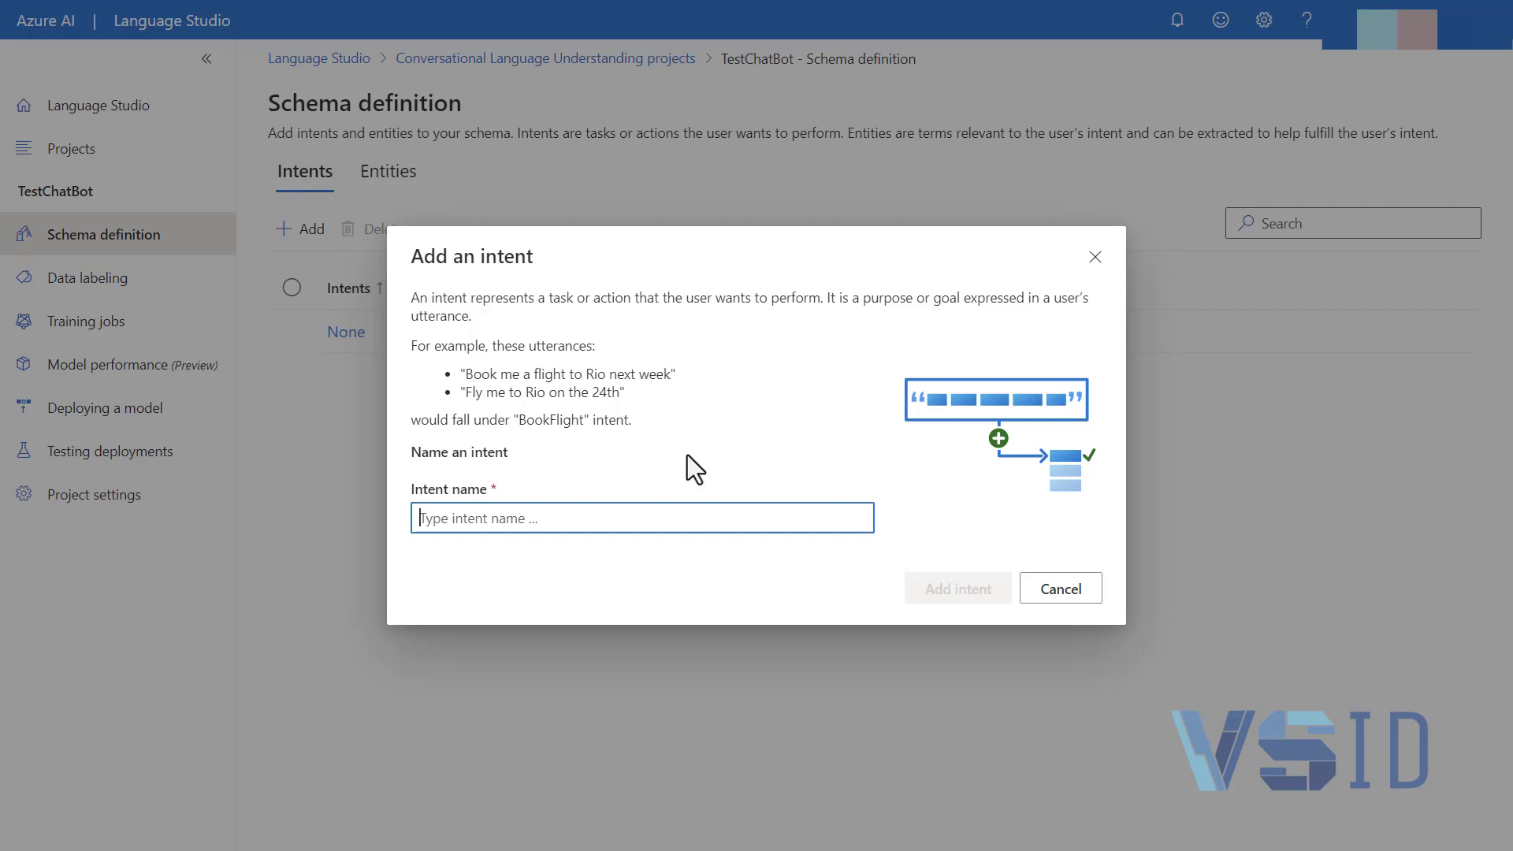
pyautogui.write('Play')
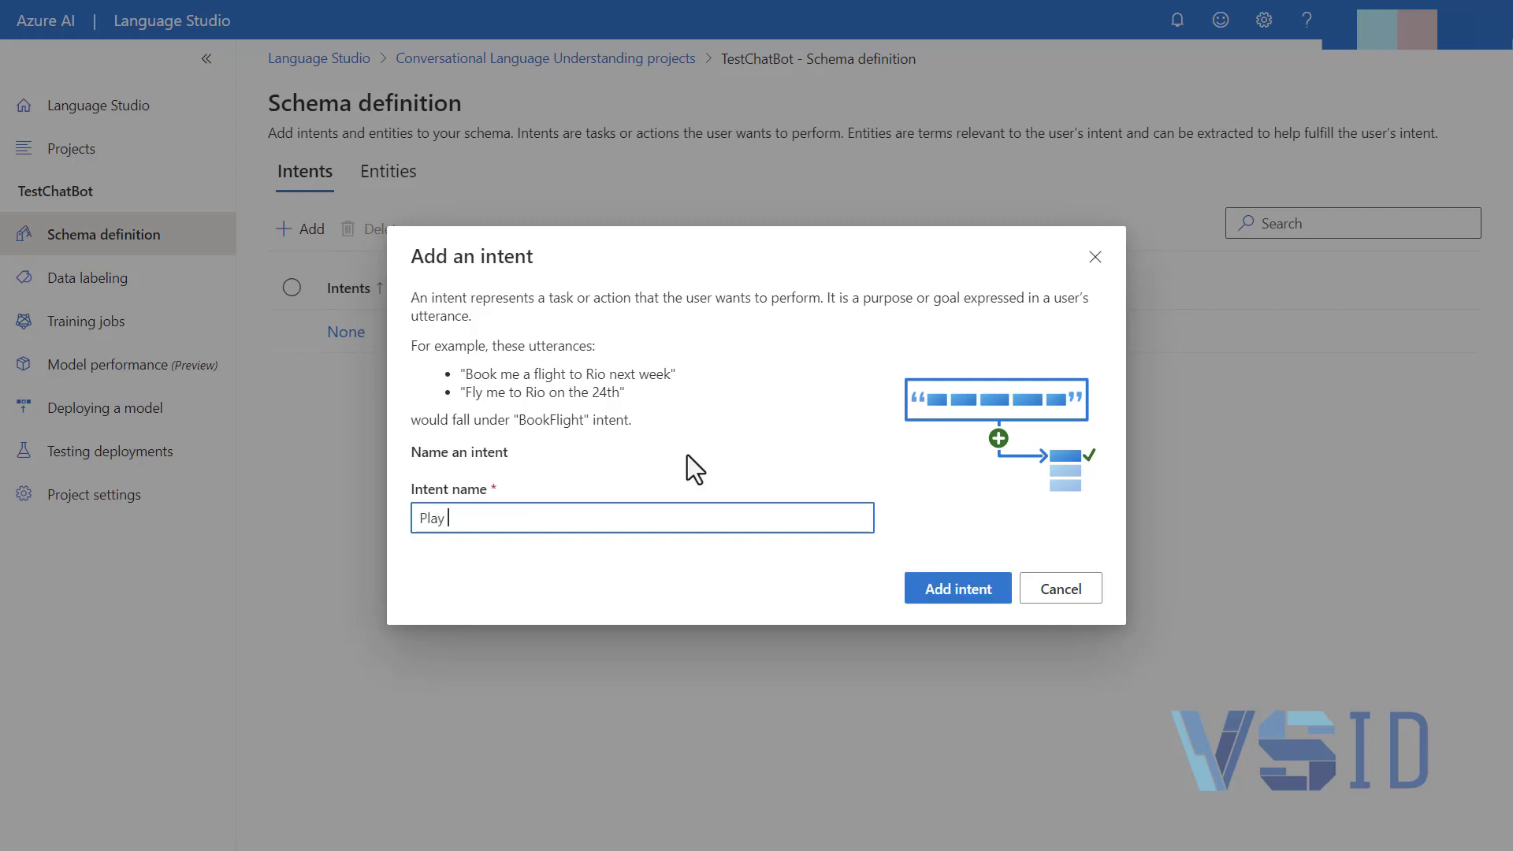
pyautogui.click(985, 589)
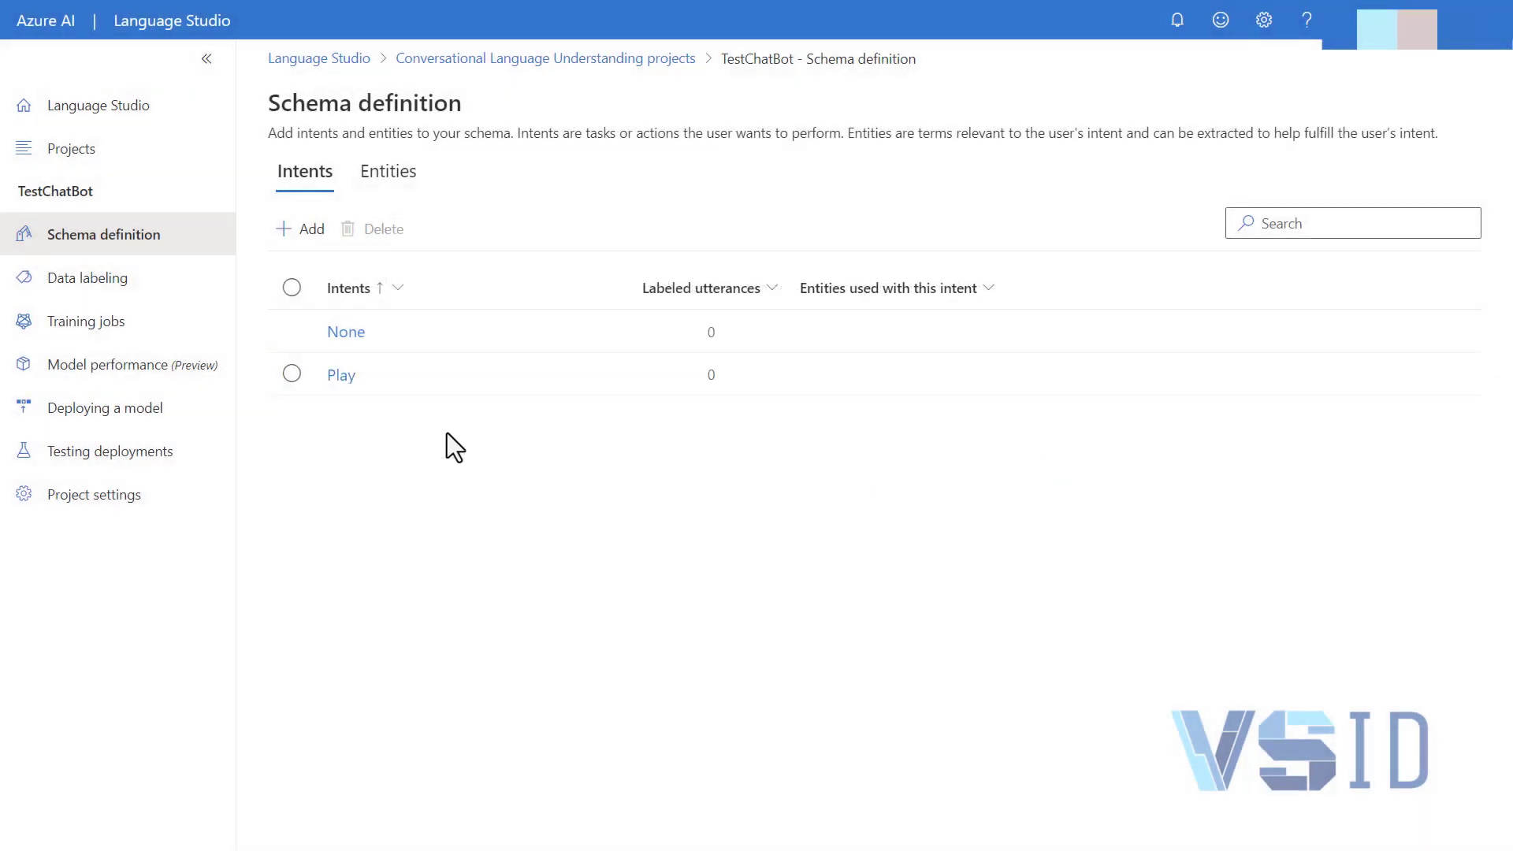
# Open the Play intent's data labeling, skip the guidance tips, and choose Play as the intent for a new training utterance
pyautogui.click(340, 376)
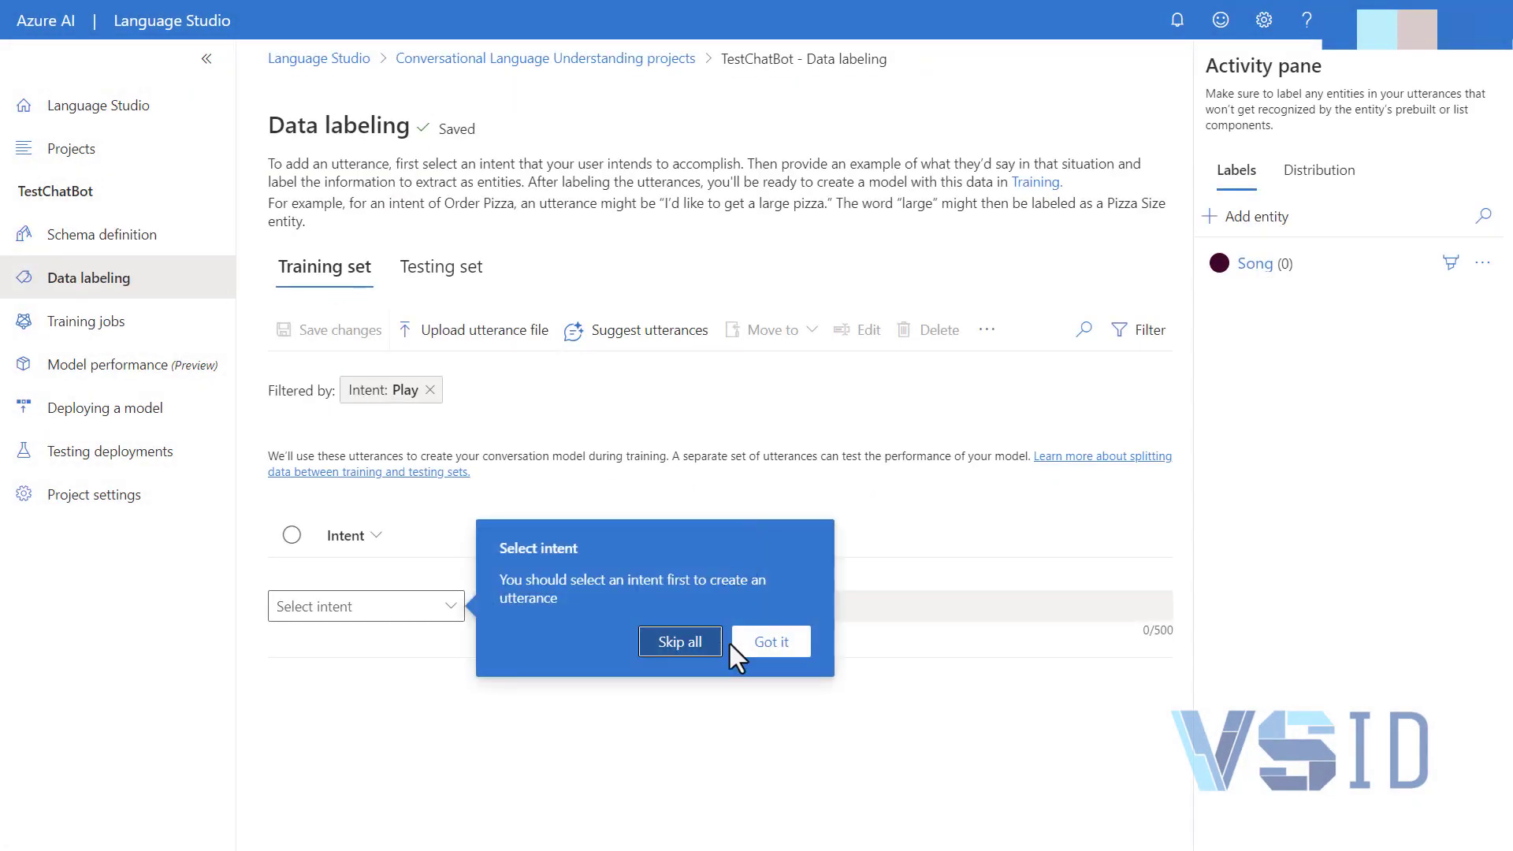
pyautogui.click(693, 645)
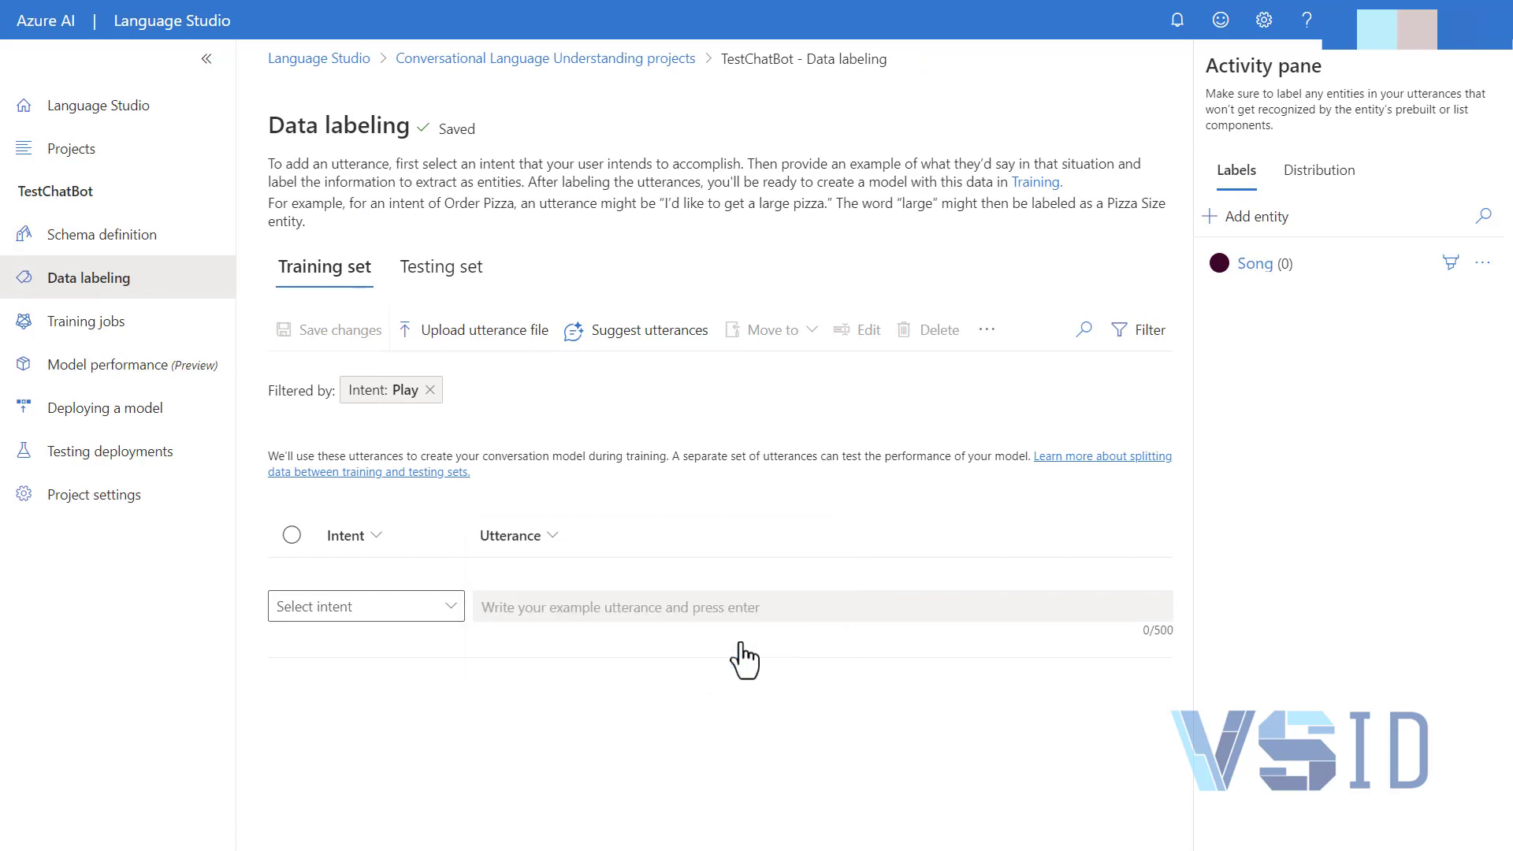
pyautogui.click(432, 609)
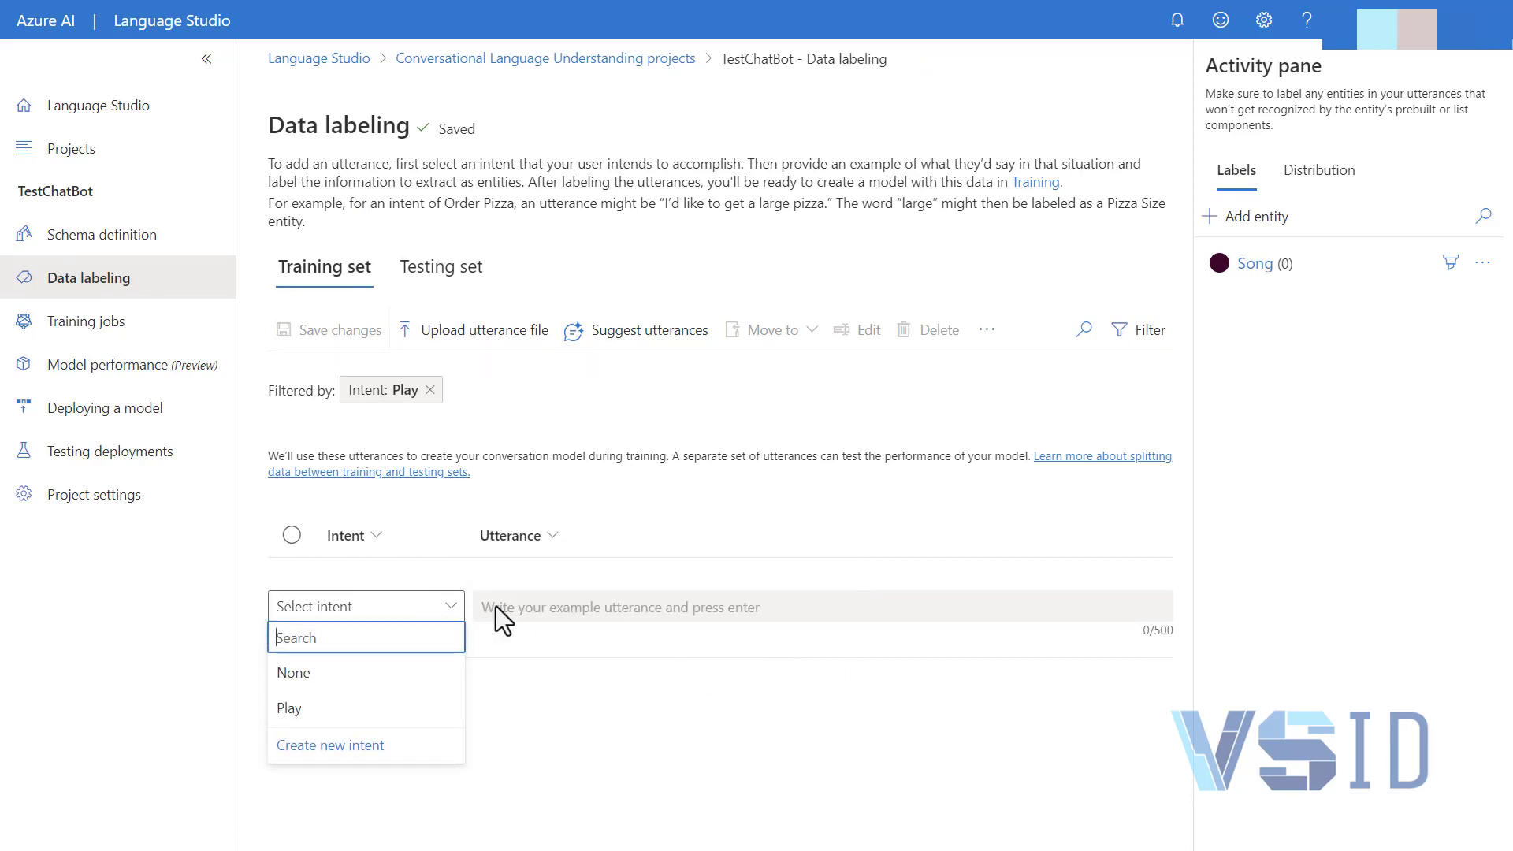
pyautogui.click(359, 709)
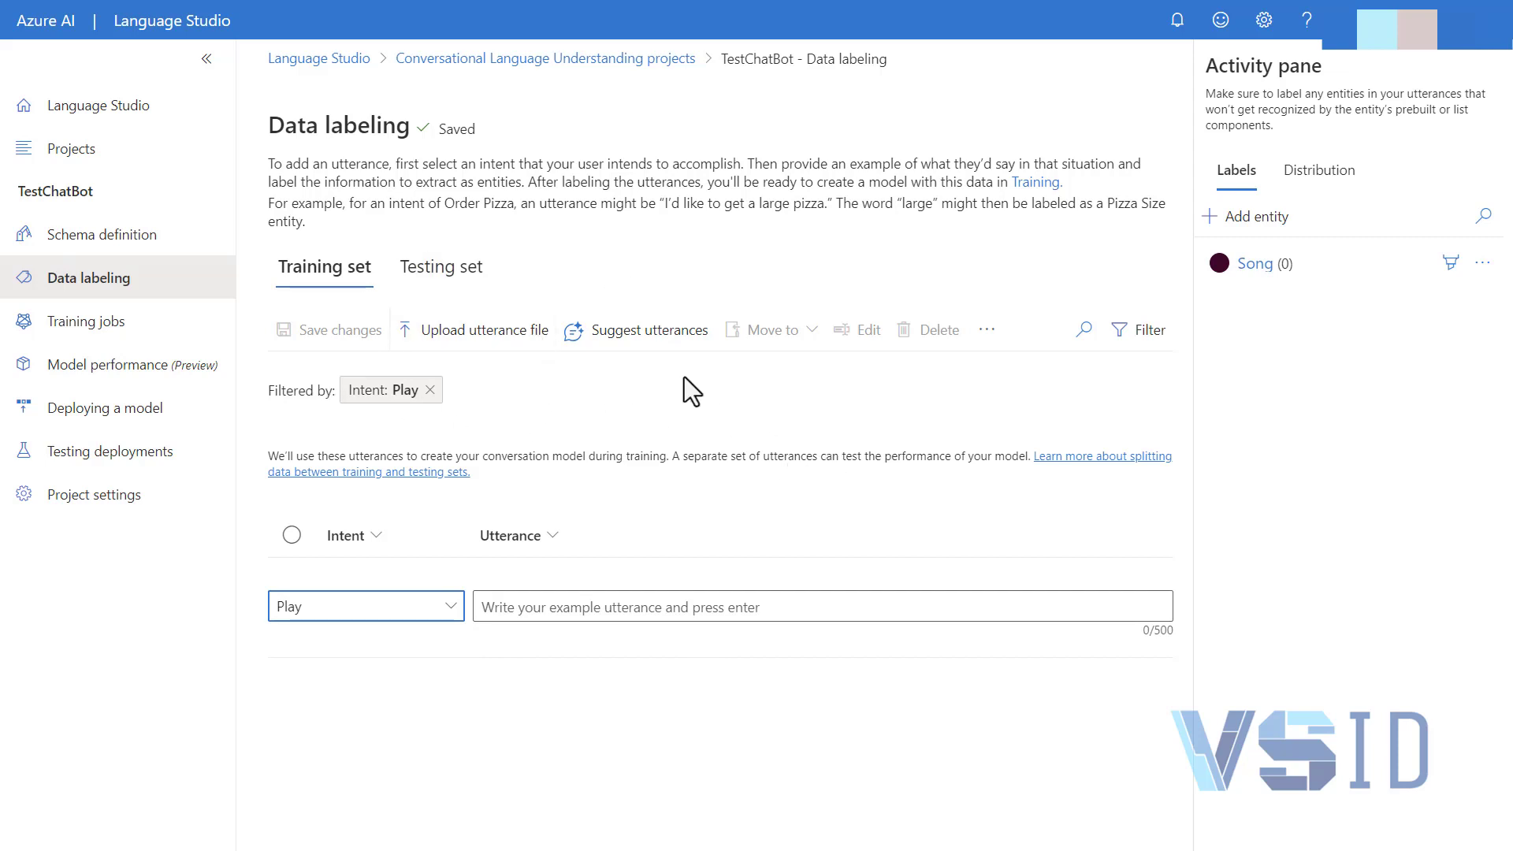
# Examine the Suggest utterances with GPT options and check which Azure OpenAI resources can be selected
pyautogui.click(636, 334)
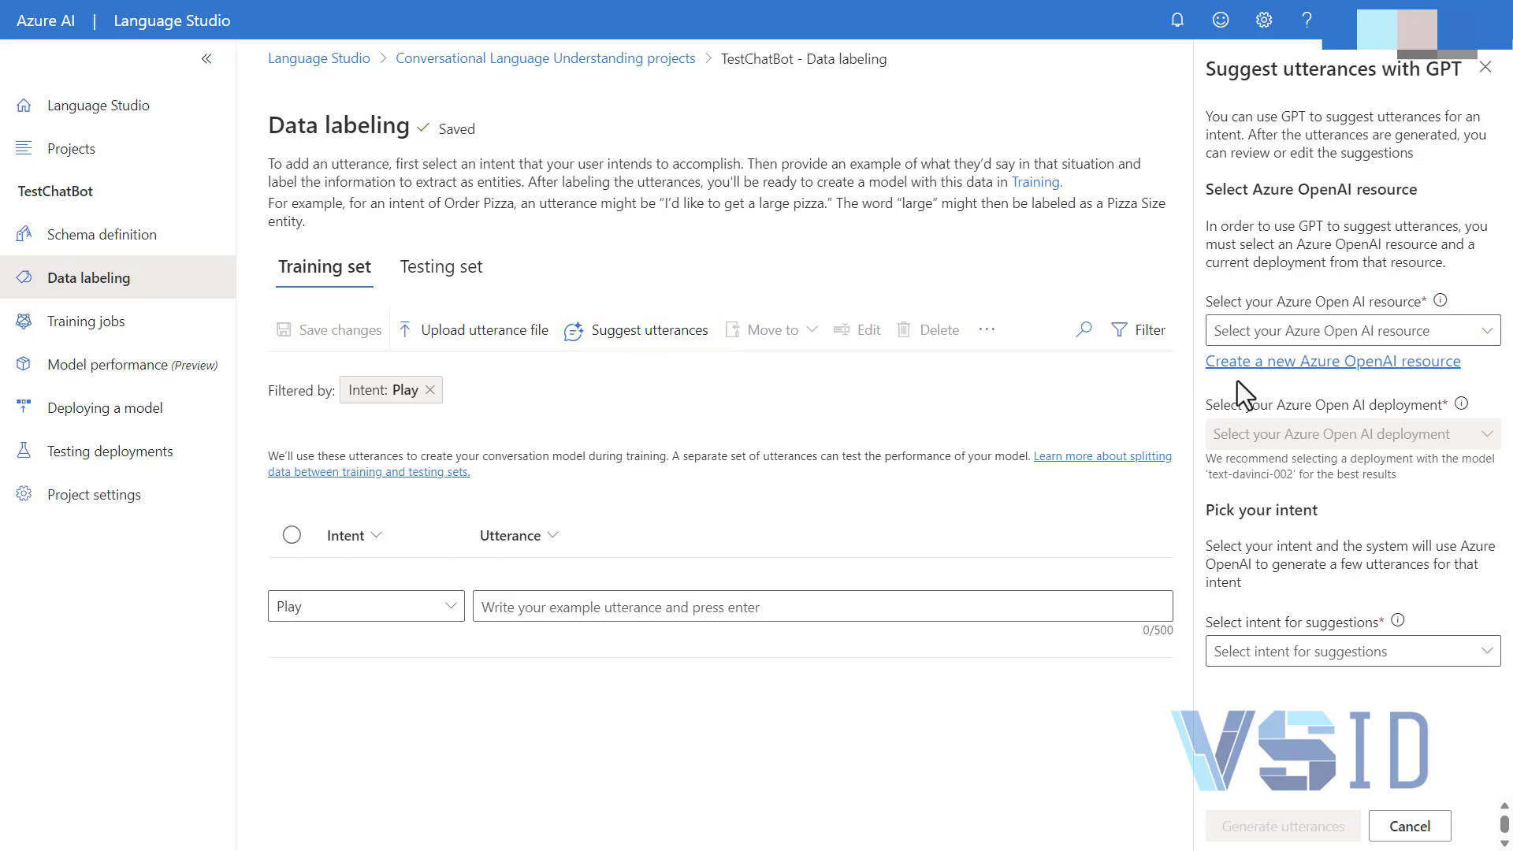
pyautogui.click(1476, 335)
pyautogui.press('Escape')
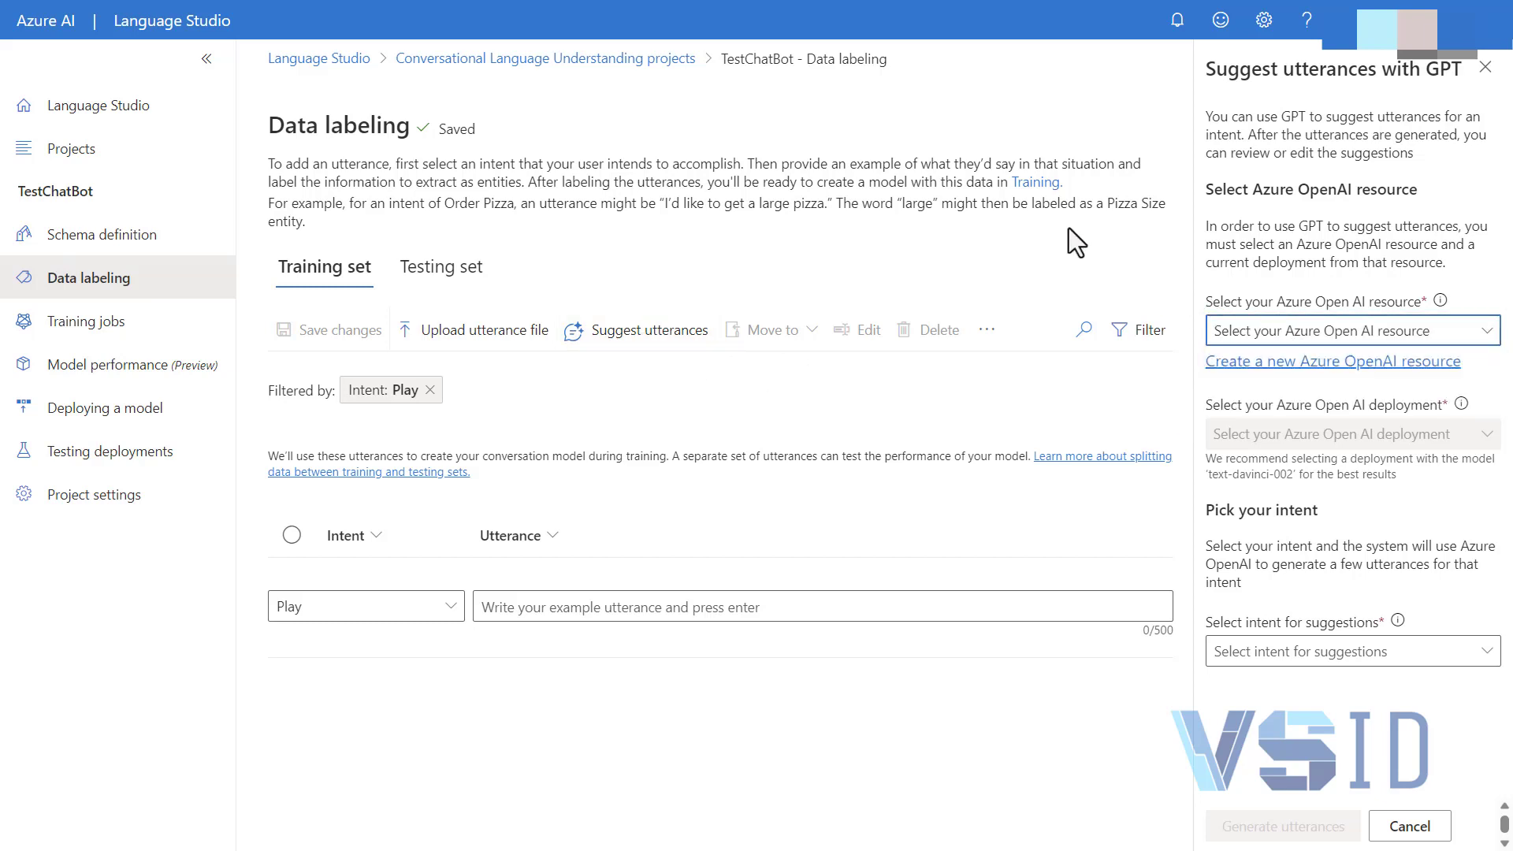